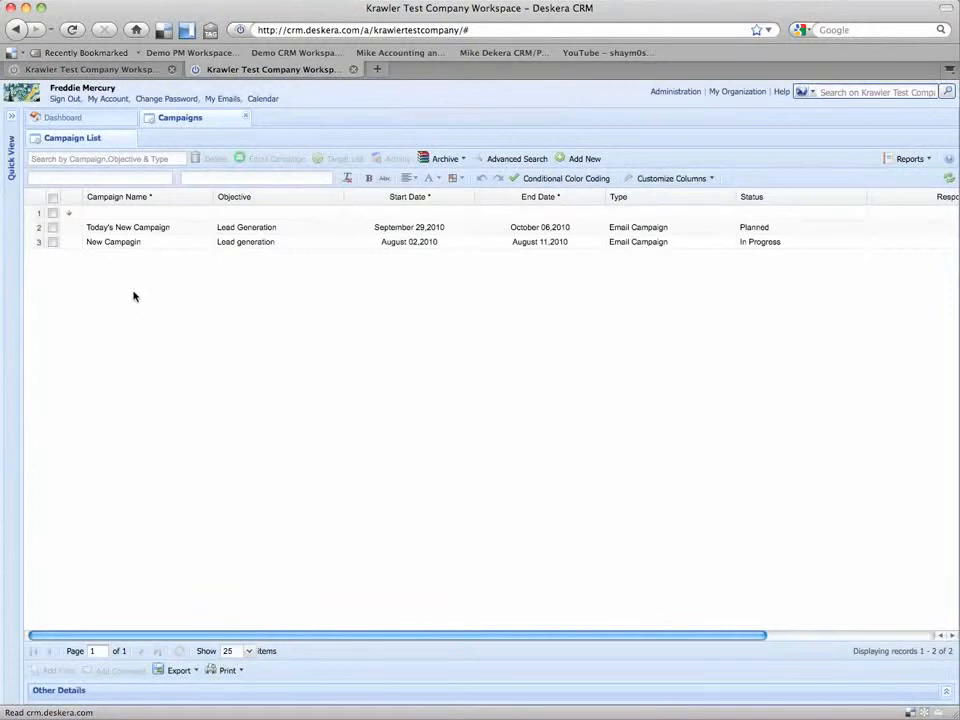
pyautogui.click(129, 229)
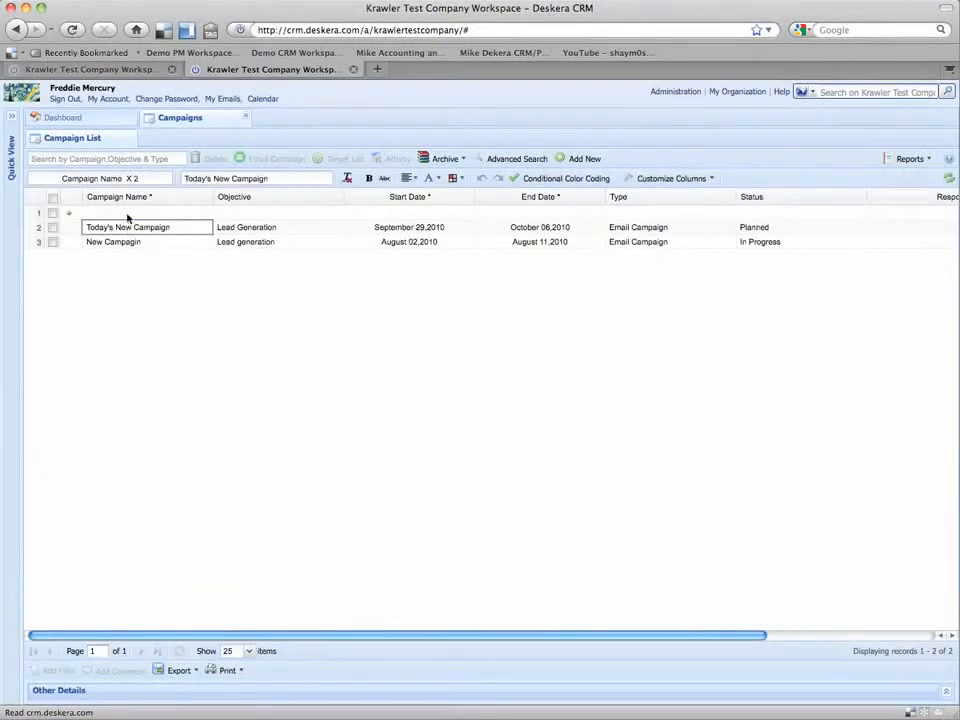
pyautogui.click(127, 214)
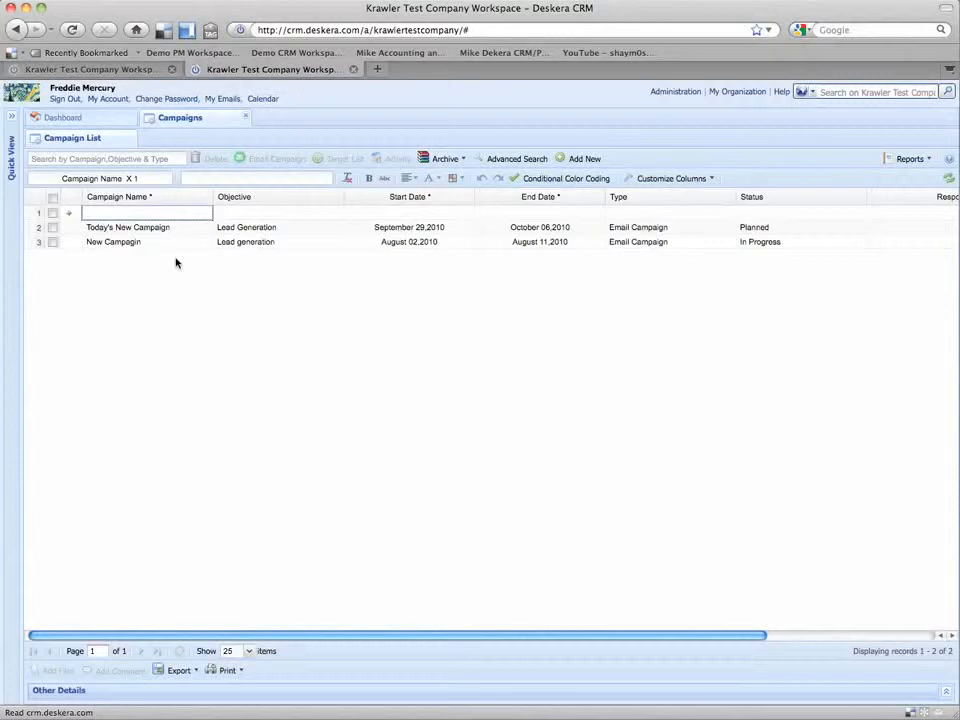
pyautogui.click(221, 233)
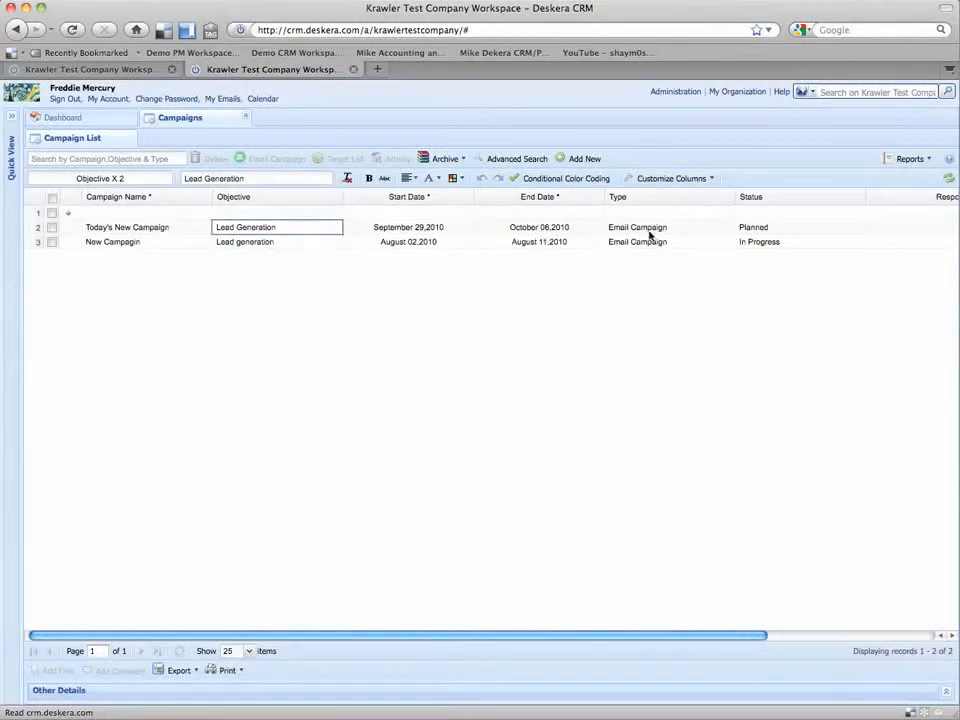
pyautogui.hscroll(5, 651, 235)
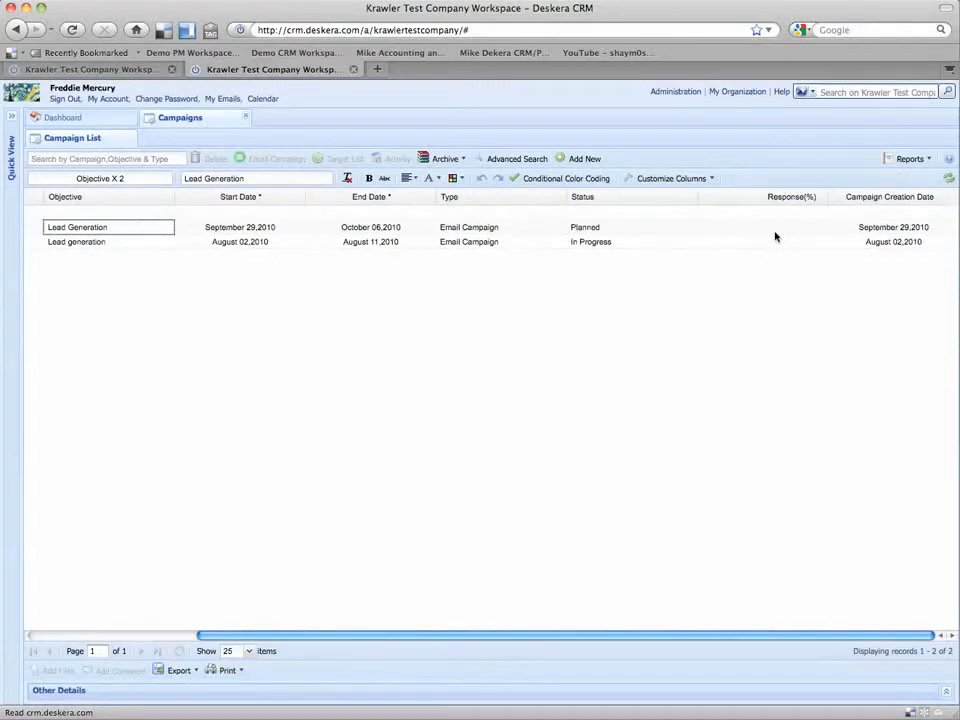
pyautogui.hscroll(-5, 880, 234)
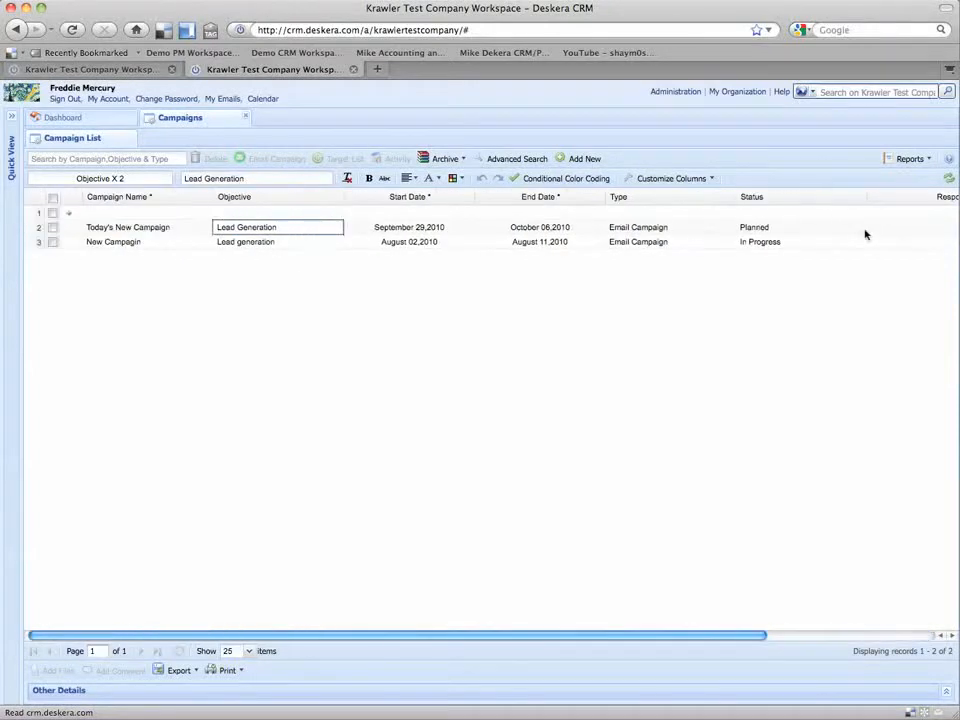
# Step: Add an email campaign to the Today's New Campaign record and name it Today's Email Campaign
pyautogui.click(53, 228)
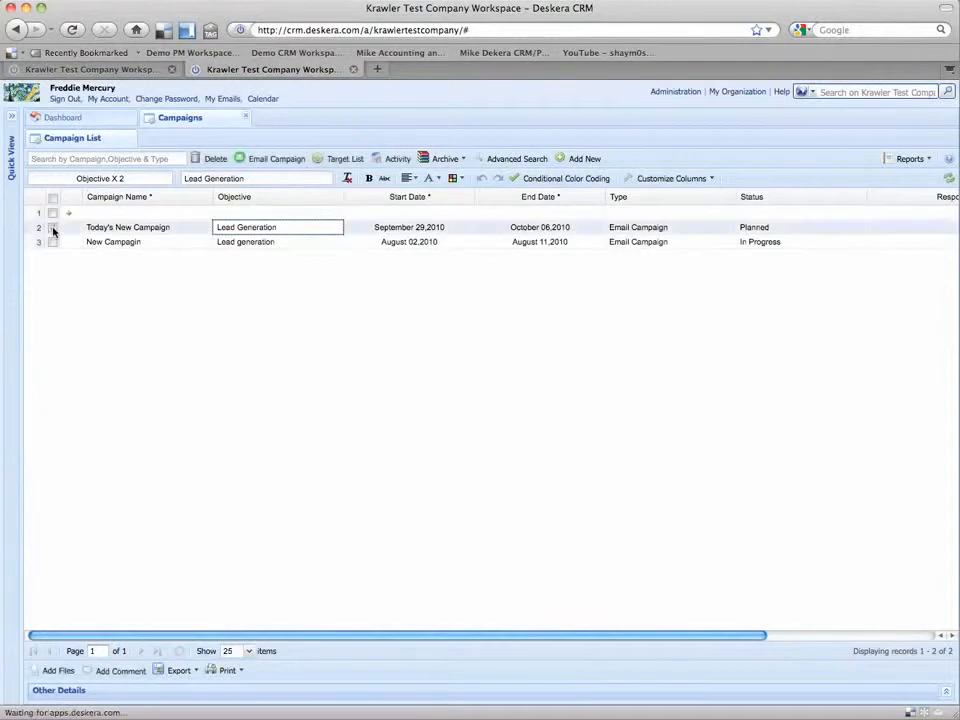
pyautogui.click(259, 160)
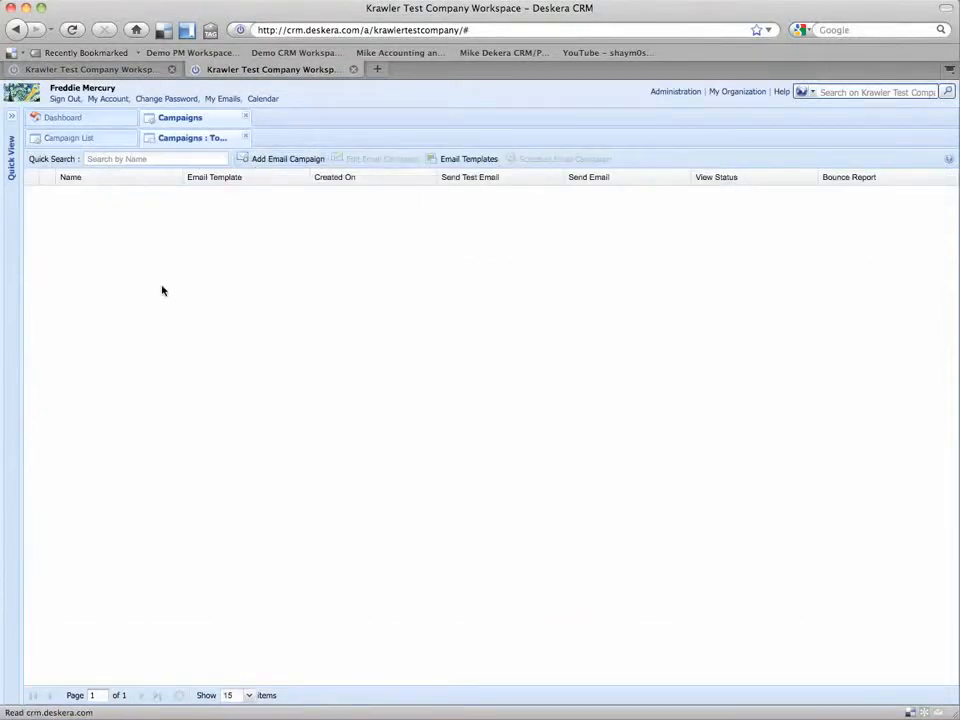
pyautogui.click(281, 158)
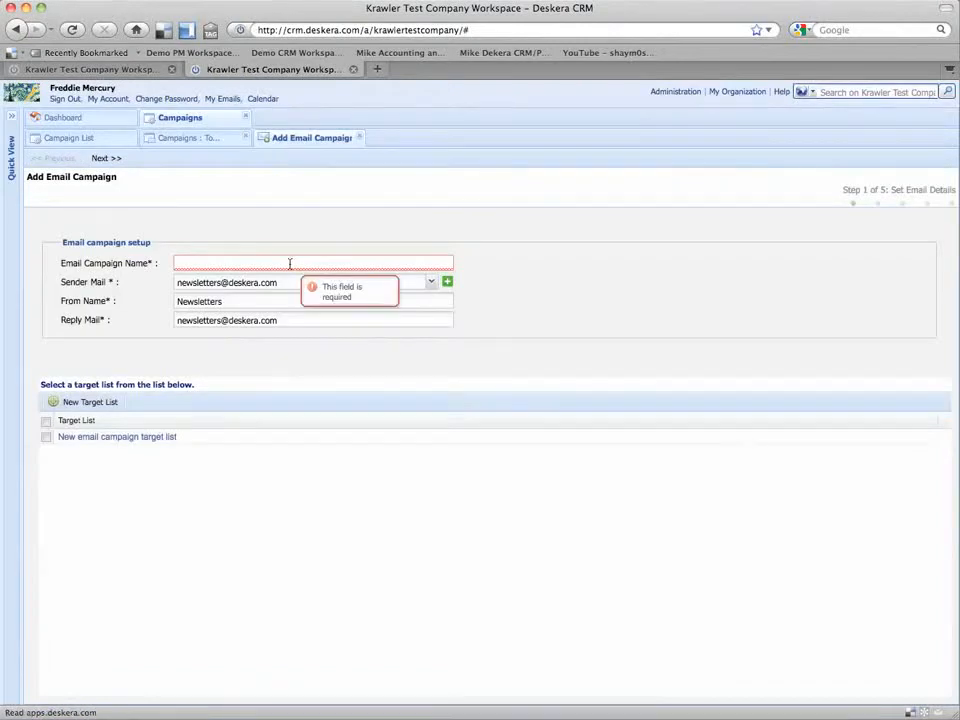
pyautogui.click(290, 264)
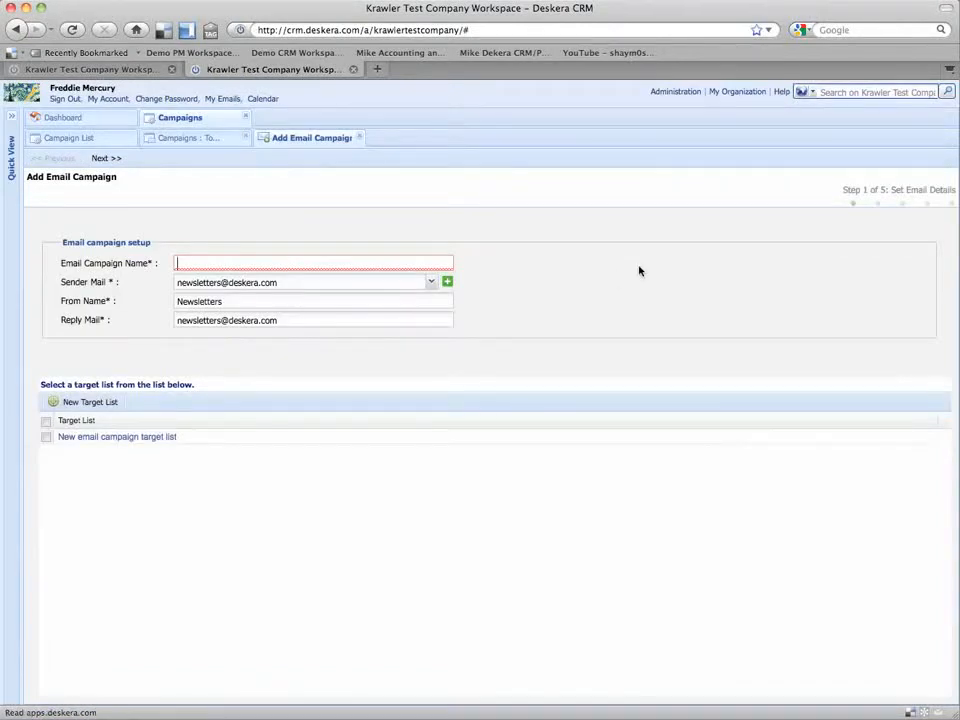
pyautogui.write("Today's Email Campaign")
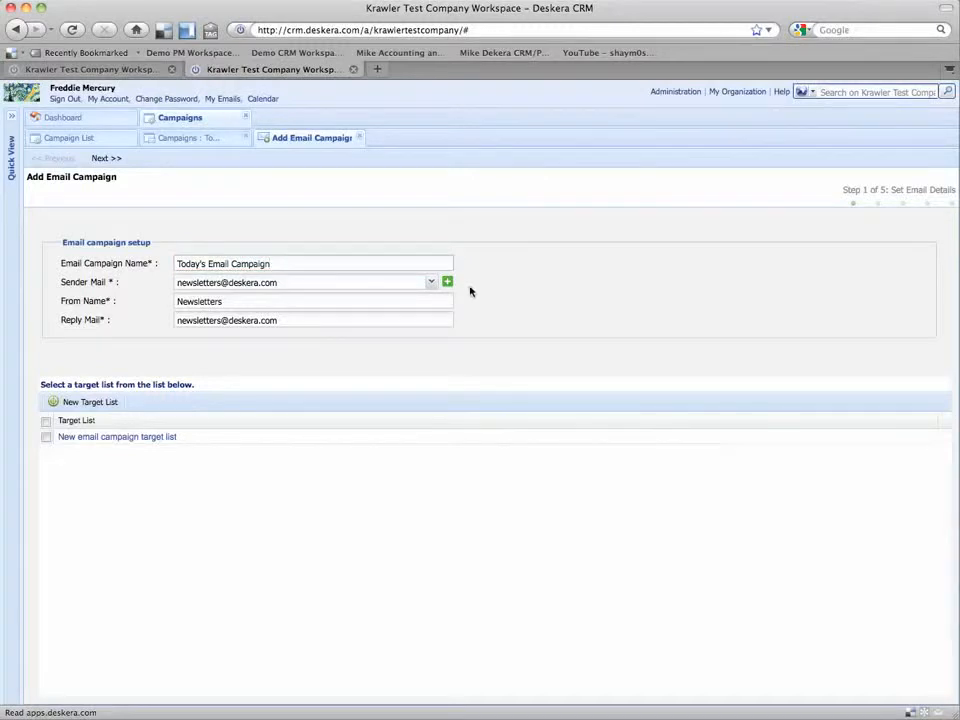
pyautogui.click(433, 284)
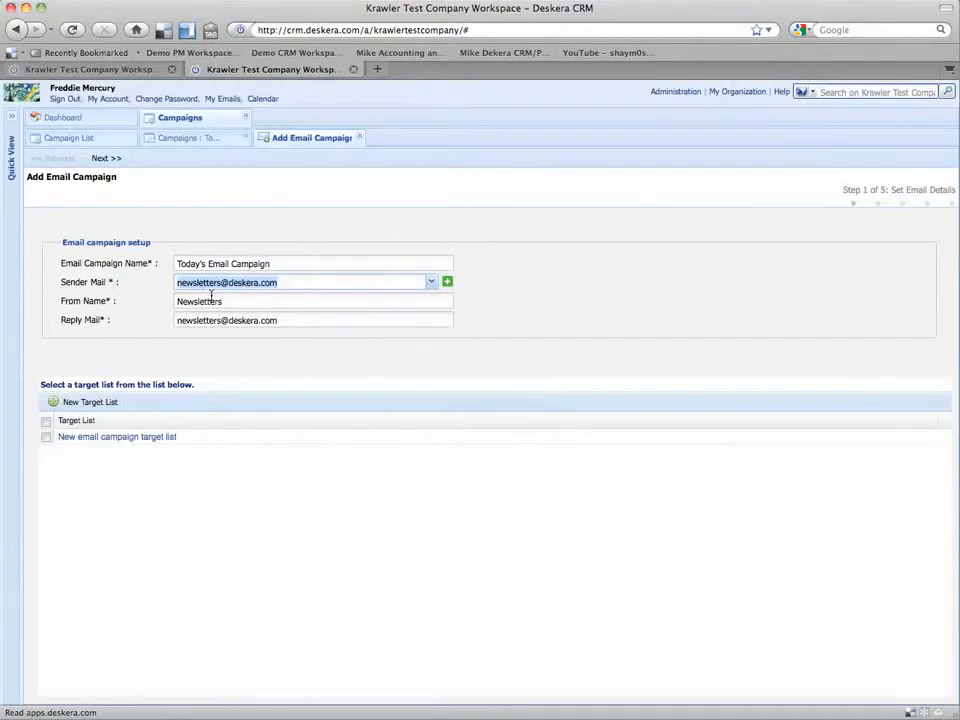
# Step: Open the campaign's target lists, view the members of New email campaign target list and start creating a new target list
pyautogui.click(75, 403)
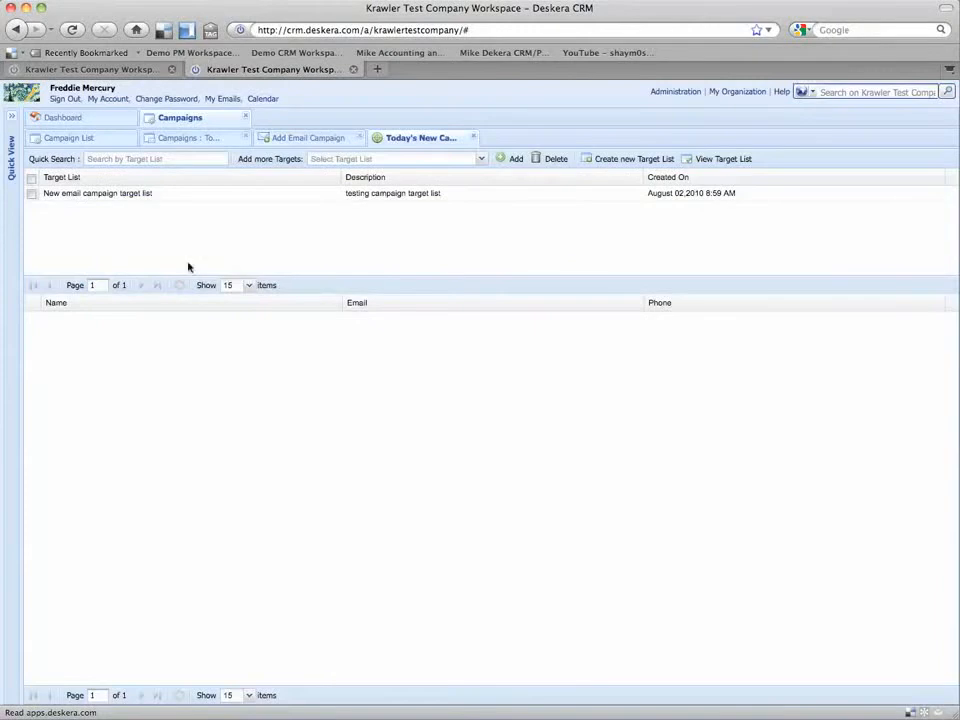
pyautogui.click(125, 196)
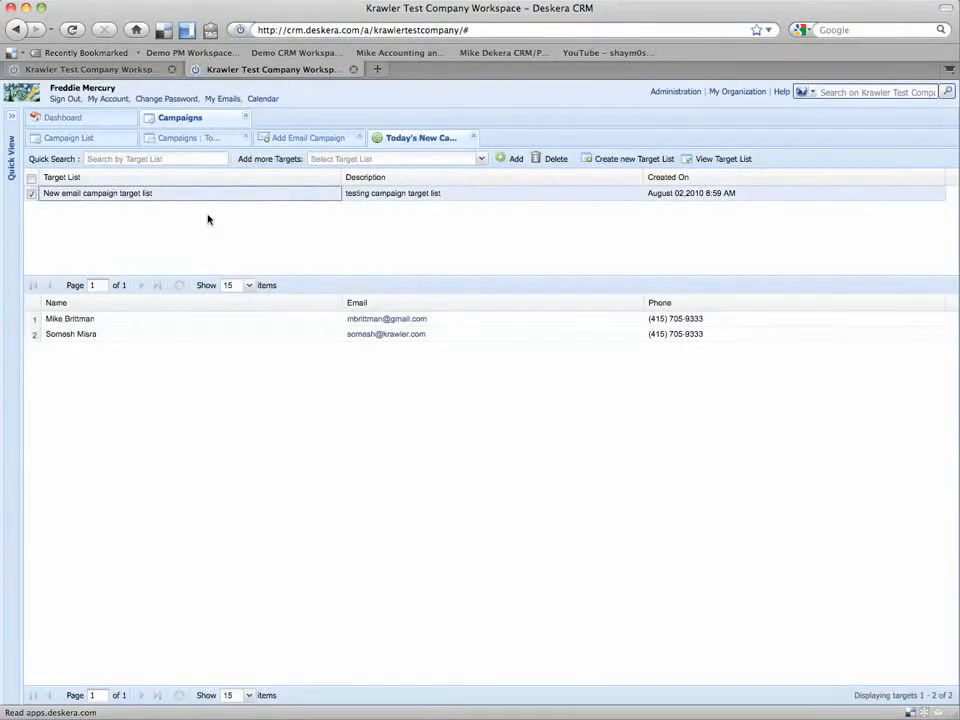
pyautogui.click(626, 159)
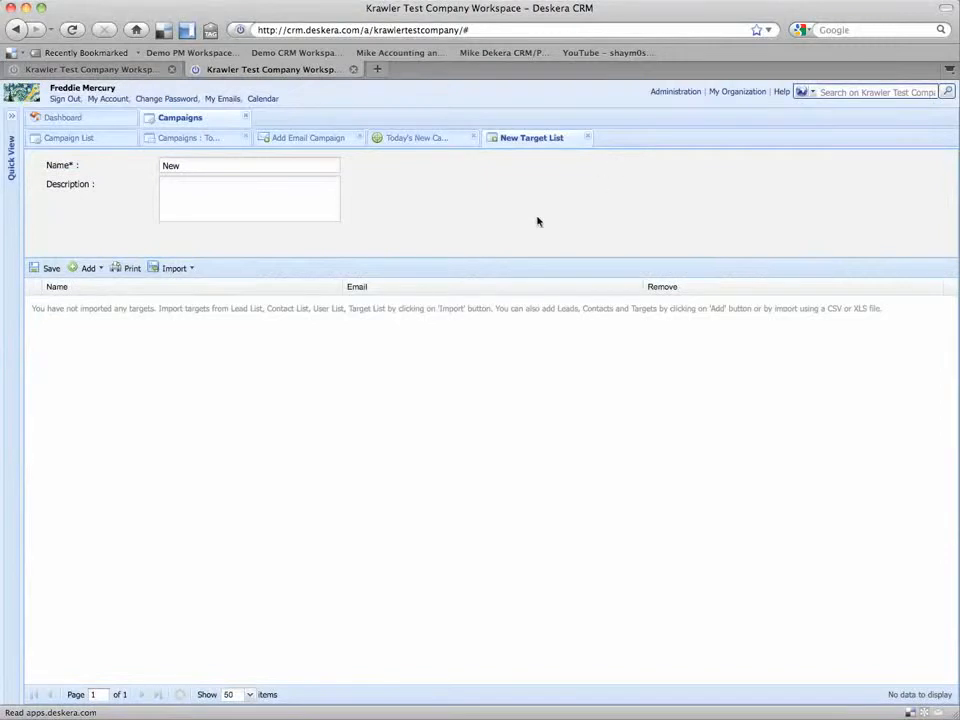
# Step: Open the contact import for the new target list and show 115 contacts per page
pyautogui.click(172, 268)
pyautogui.click(181, 305)
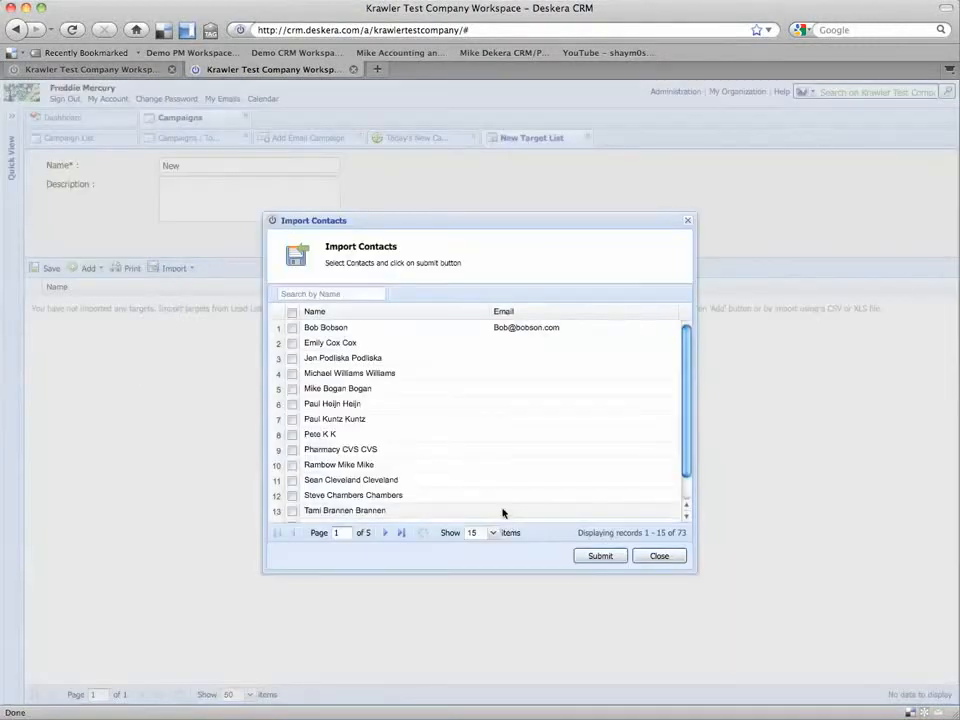
pyautogui.click(494, 538)
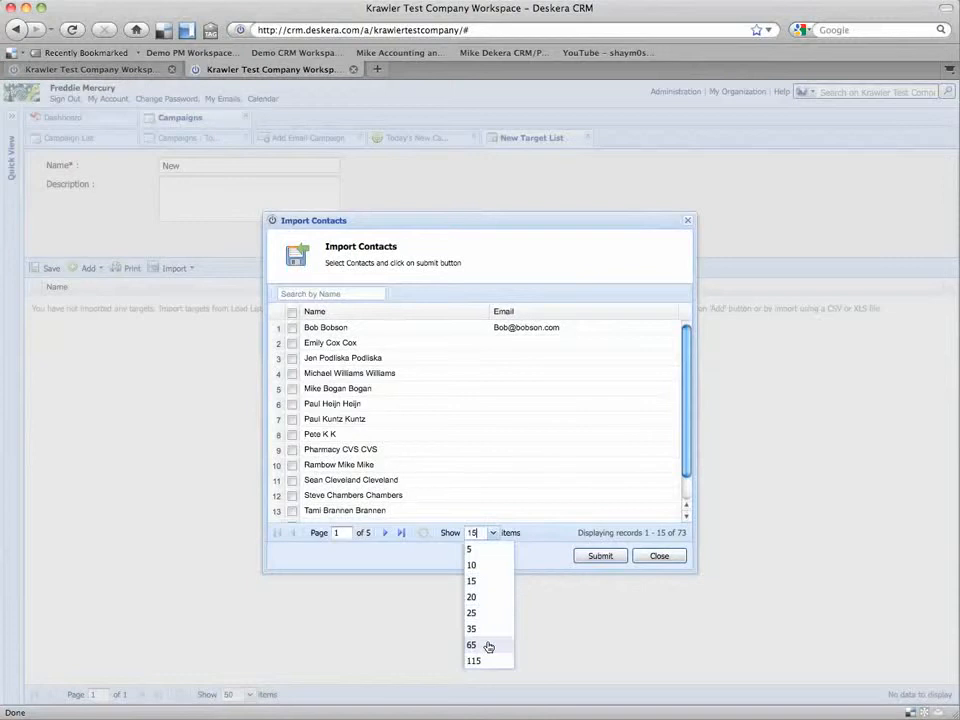
pyautogui.click(491, 662)
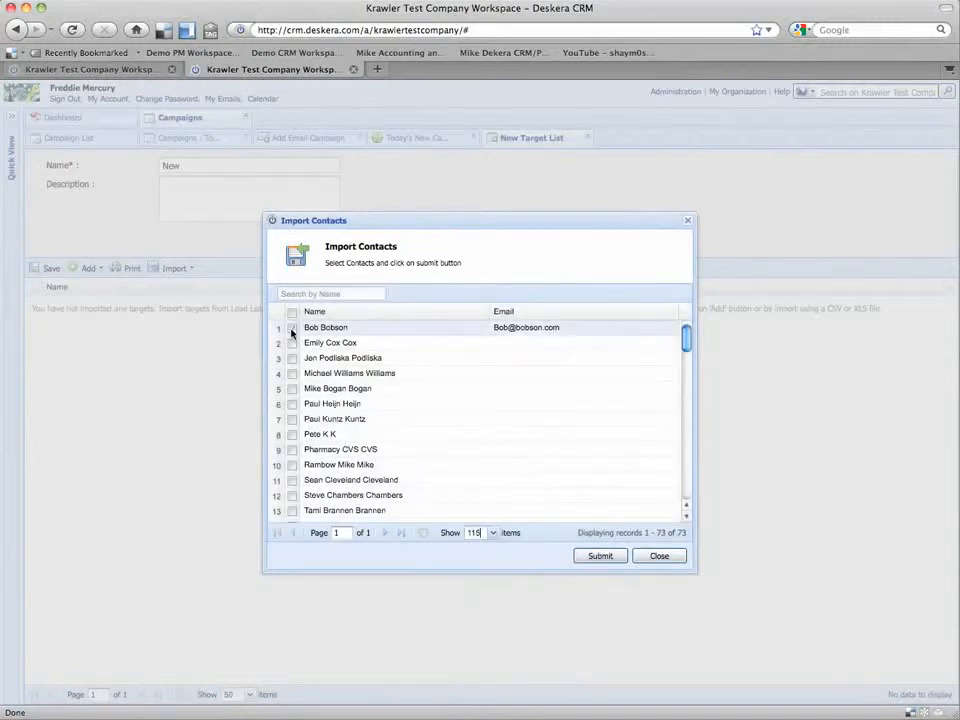
# Step: Select seven contacts that have e-mail addresses, import them into the new target list and finish importing
pyautogui.scroll(-5, 380, 396)
pyautogui.scroll(-8, 378, 396)
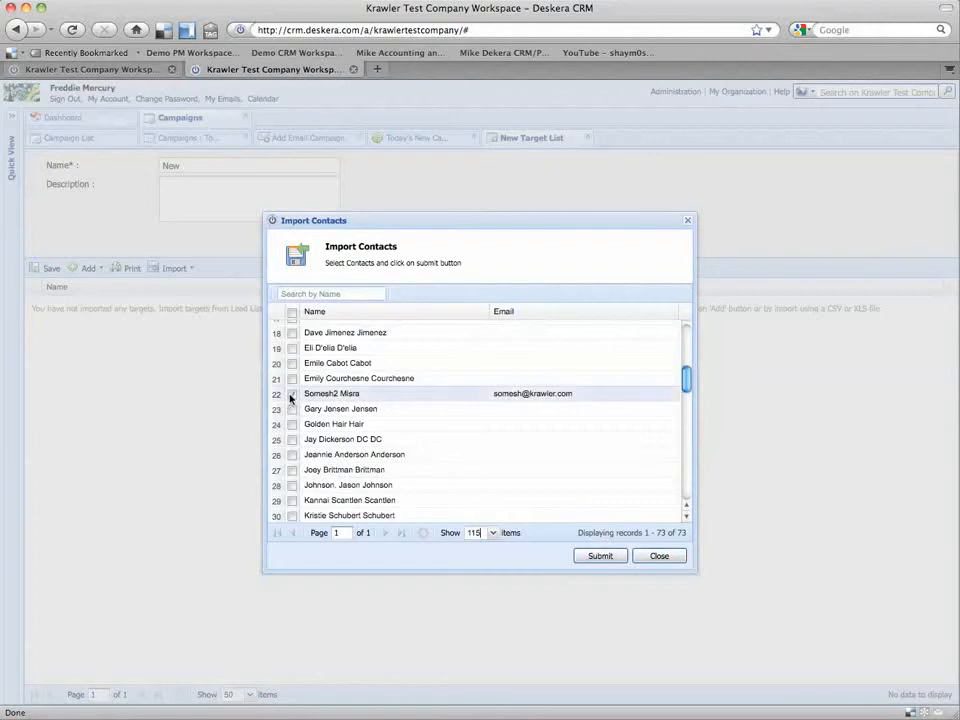
pyautogui.scroll(-6, 336, 407)
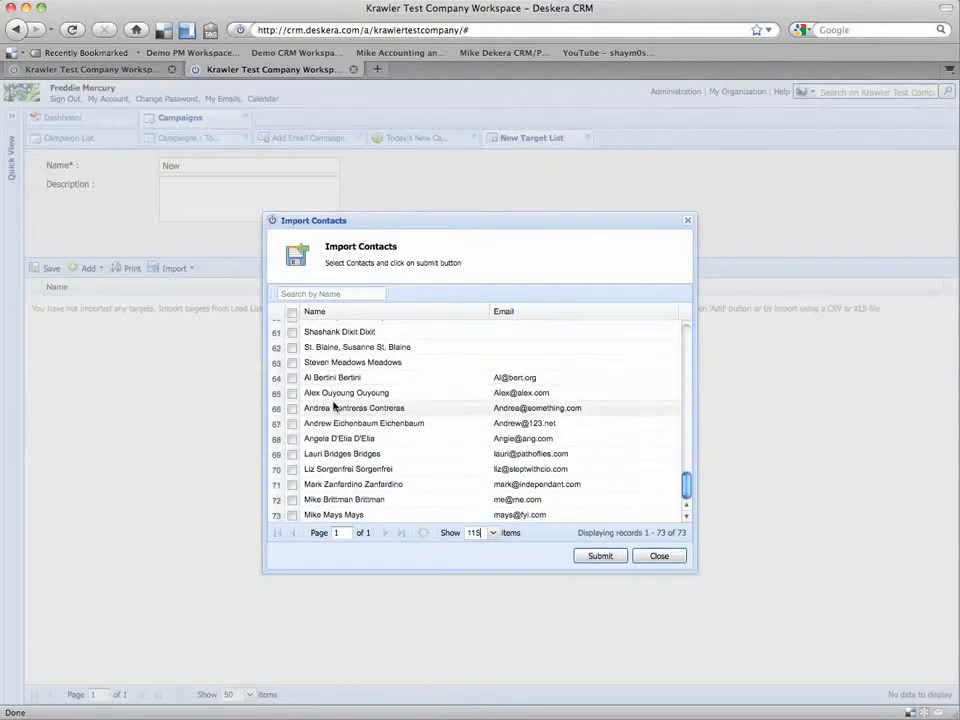
pyautogui.click(292, 378)
pyautogui.click(292, 393)
pyautogui.click(292, 408)
pyautogui.click(292, 423)
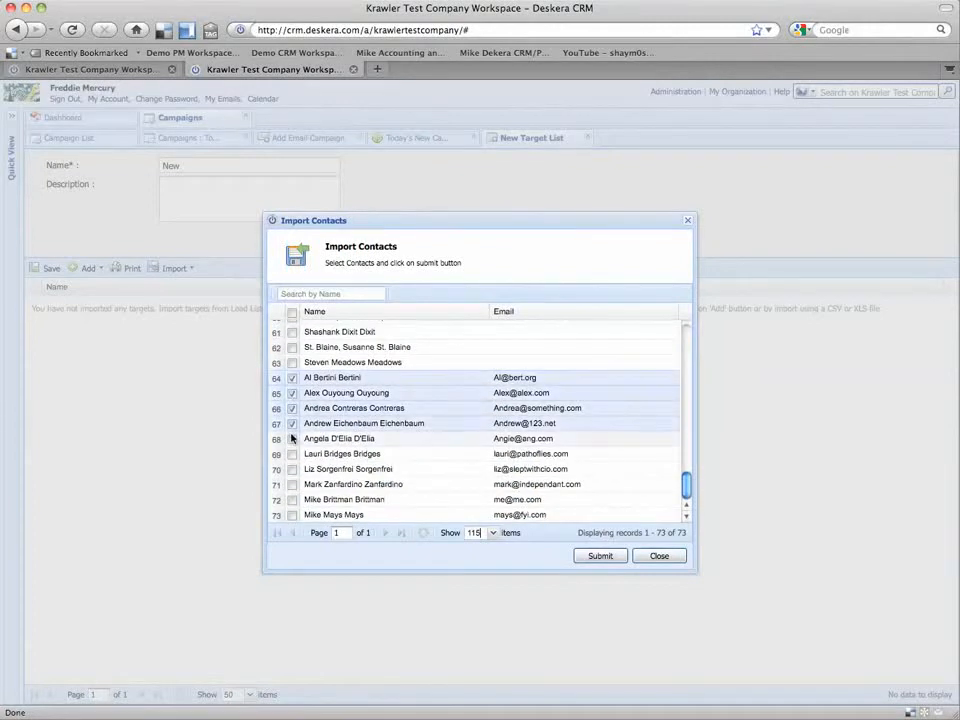
pyautogui.click(292, 438)
pyautogui.click(608, 558)
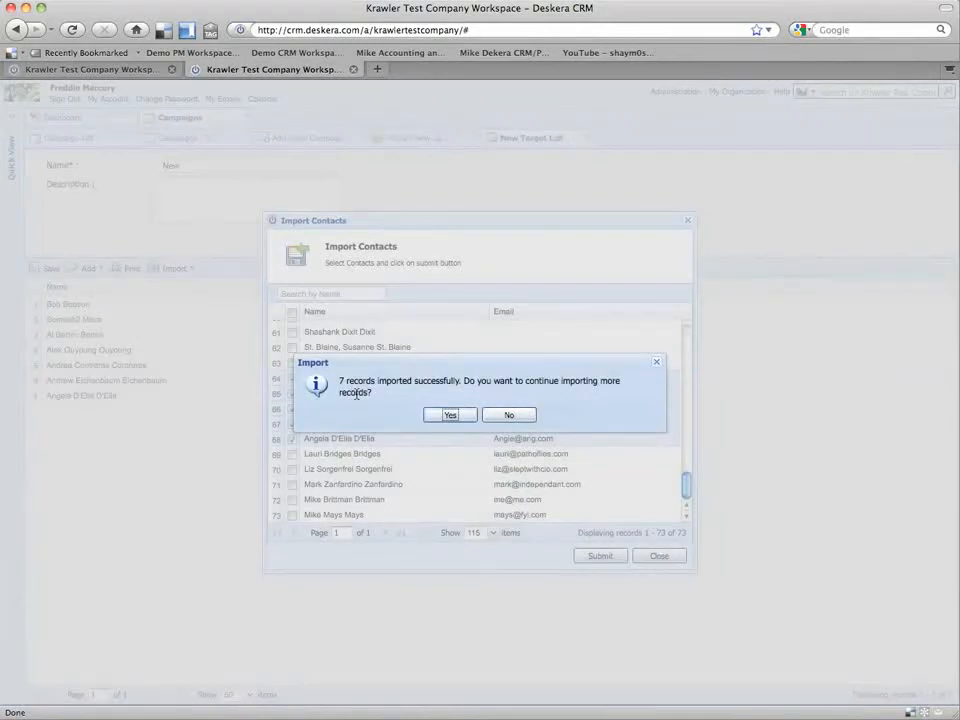
pyautogui.click(512, 414)
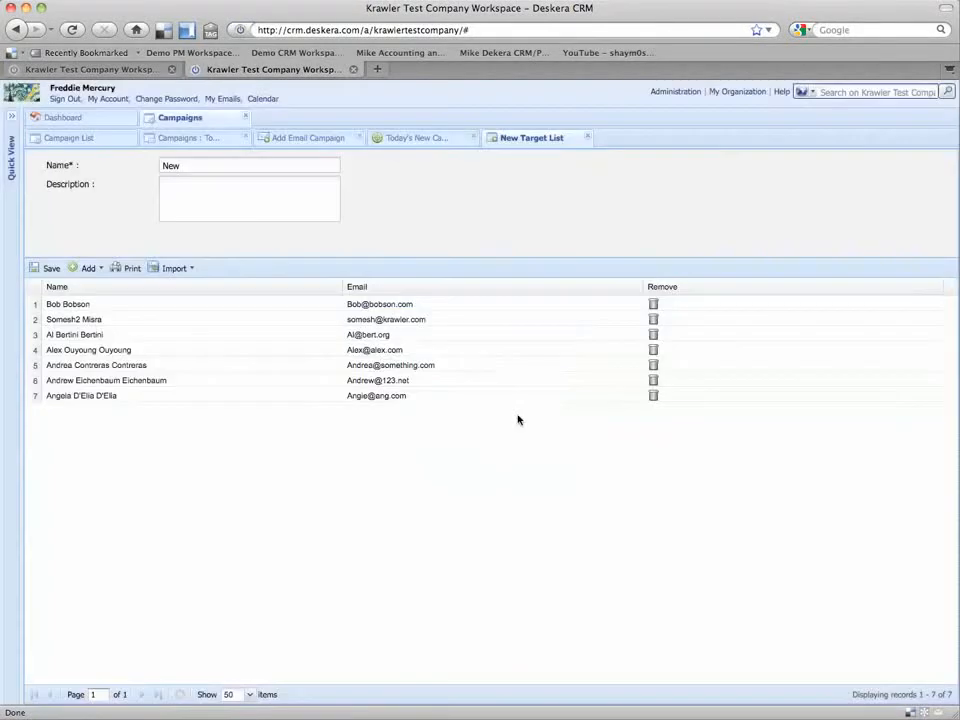
# Step: Name the target list Todays Target List and save it
pyautogui.click(217, 166)
pyautogui.write("Todays' Target List")
pyautogui.press('BackSpace')
pyautogui.press('BackSpace')
pyautogui.press('BackSpace')
pyautogui.press('BackSpace')
pyautogui.press('BackSpace')
pyautogui.press('BackSpace')
pyautogui.press('BackSpace')
pyautogui.press('BackSpace')
pyautogui.press('BackSpace')
pyautogui.press('BackSpace')
pyautogui.press('BackSpace')
pyautogui.write('Target')
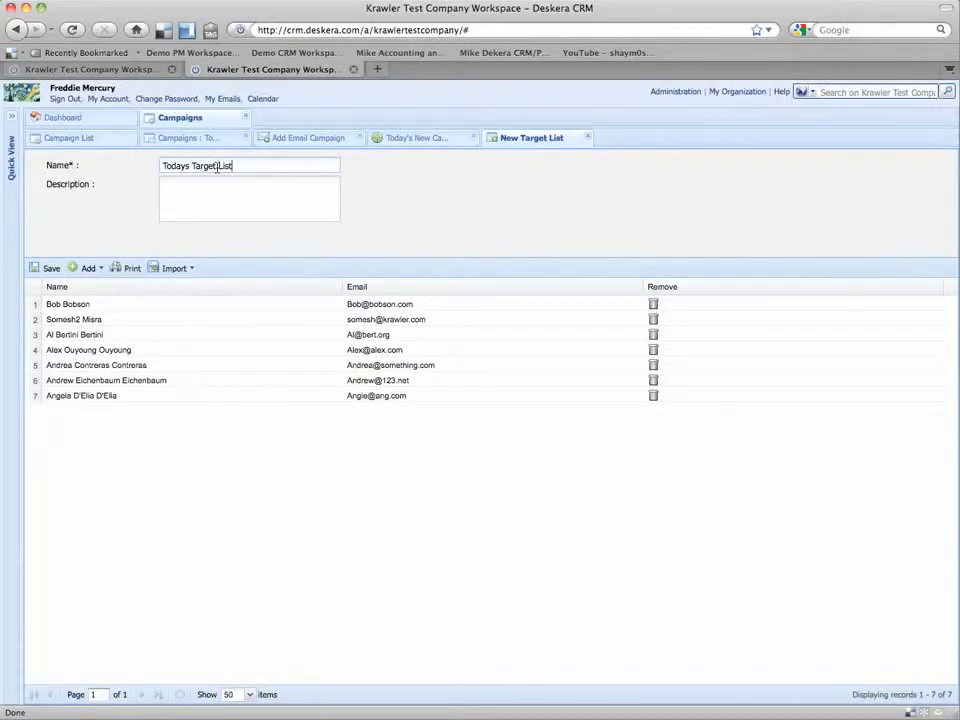
pyautogui.click(47, 268)
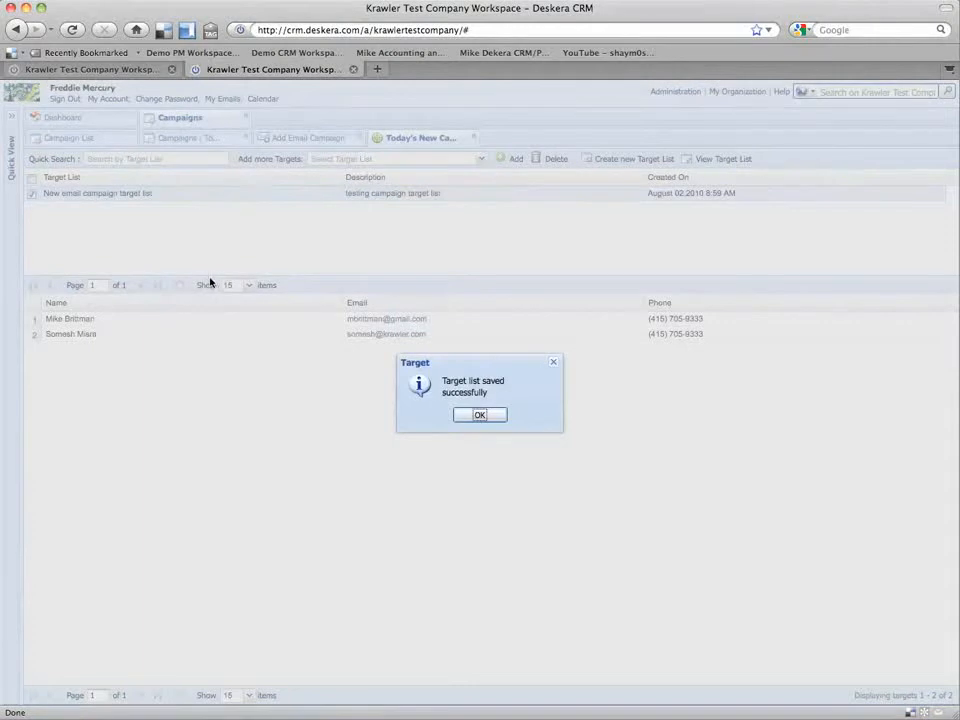
pyautogui.click(463, 416)
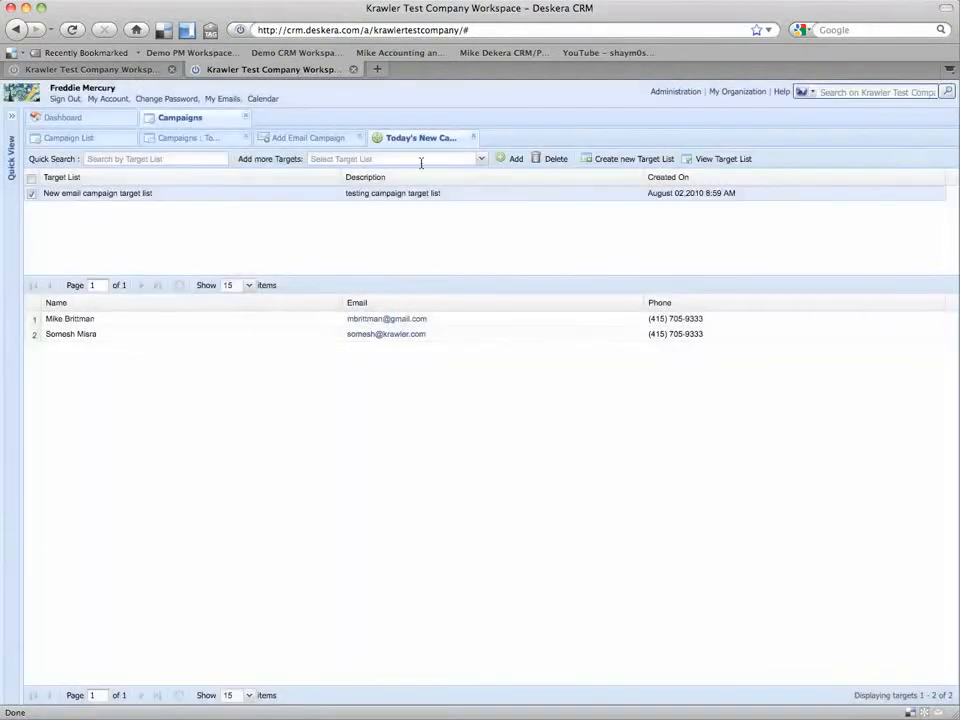
# Step: Add Todays Target List to the campaign's targets and view its members
pyautogui.click(482, 159)
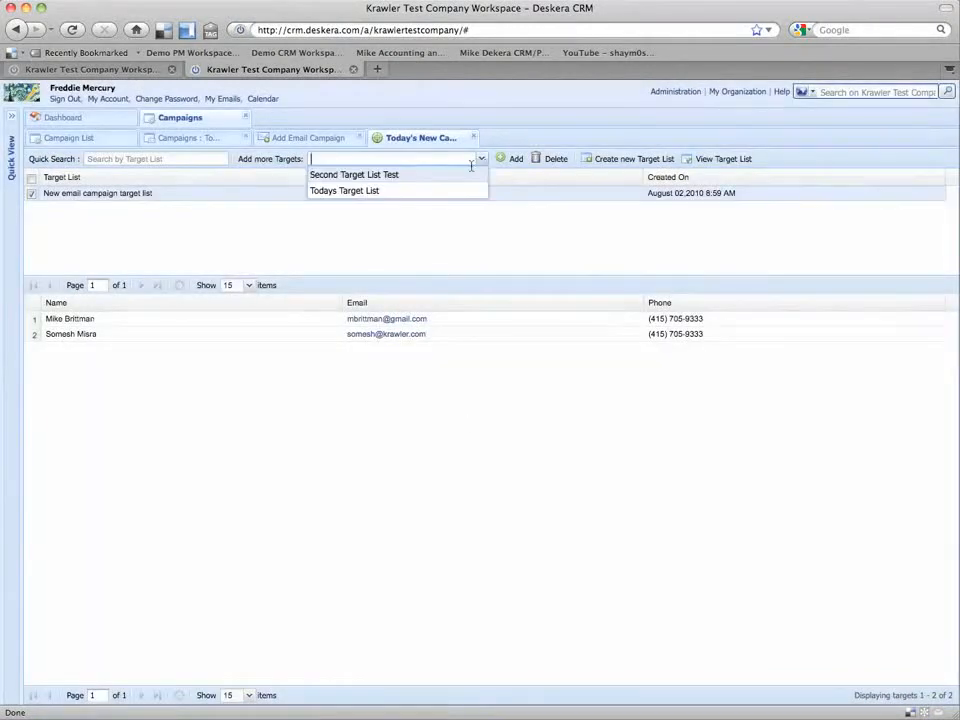
pyautogui.click(455, 191)
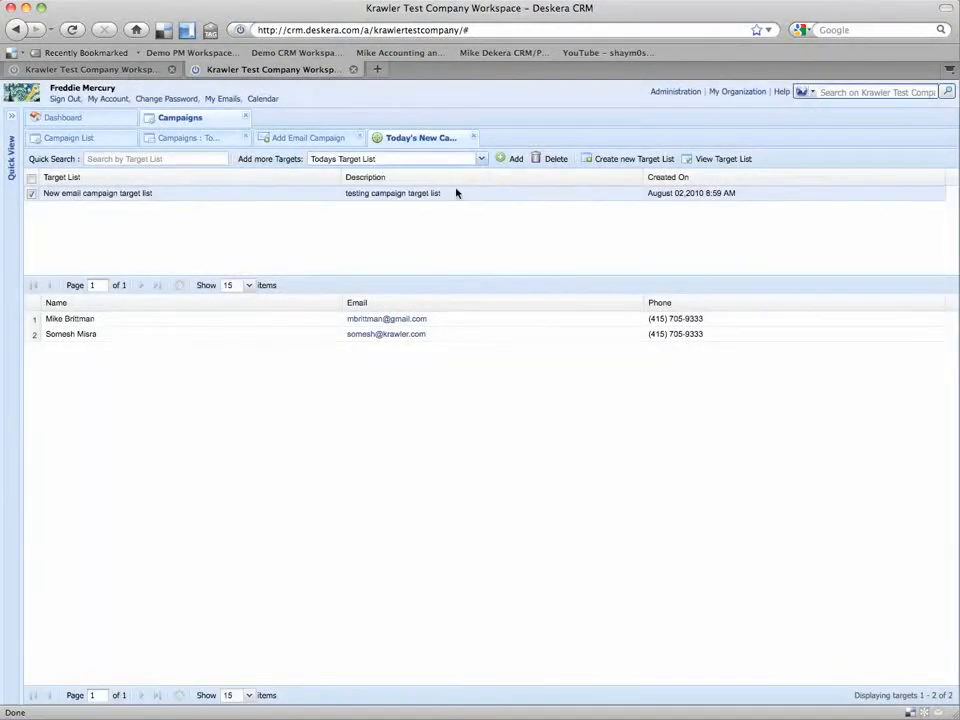
pyautogui.click(512, 158)
pyautogui.click(98, 210)
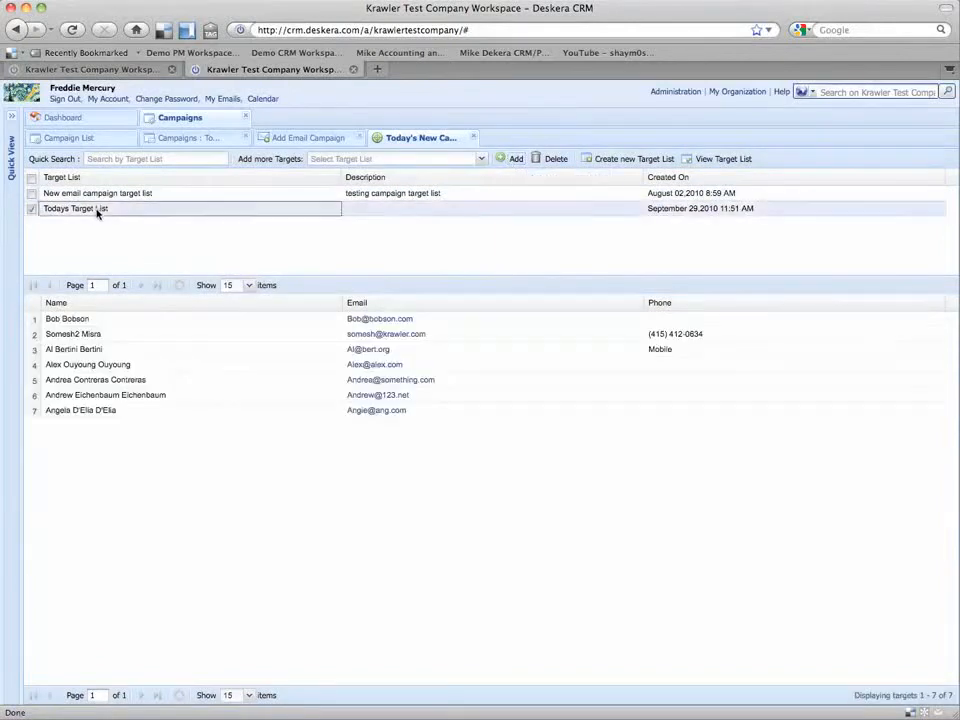
pyautogui.click(31, 194)
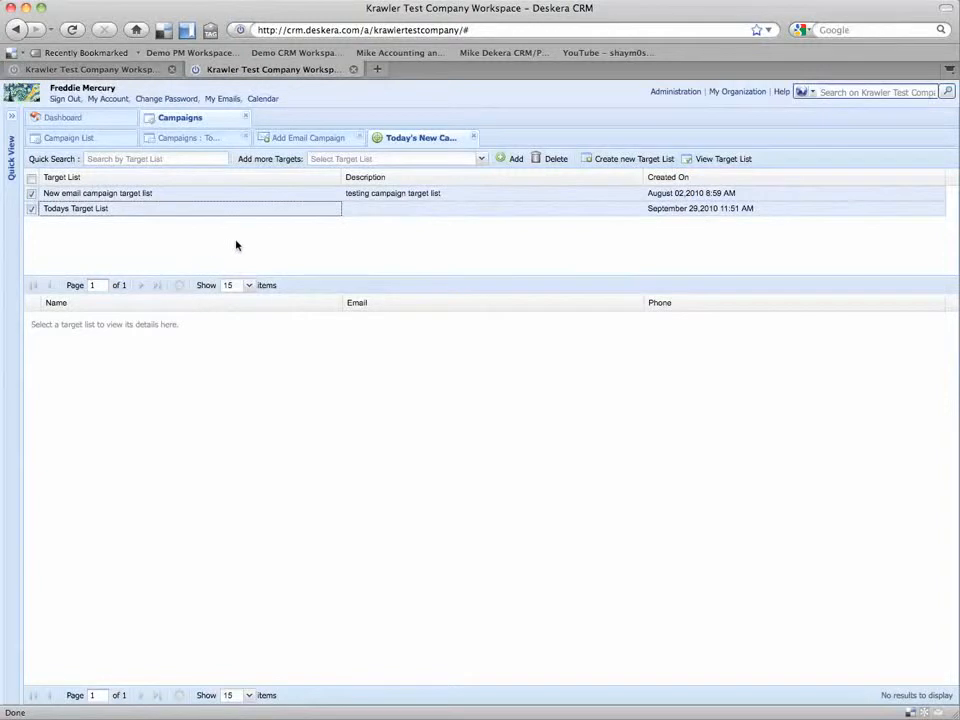
# Step: Return to the email campaign setup and select both New email campaign target list and Todays Target List as recipients
pyautogui.click(298, 139)
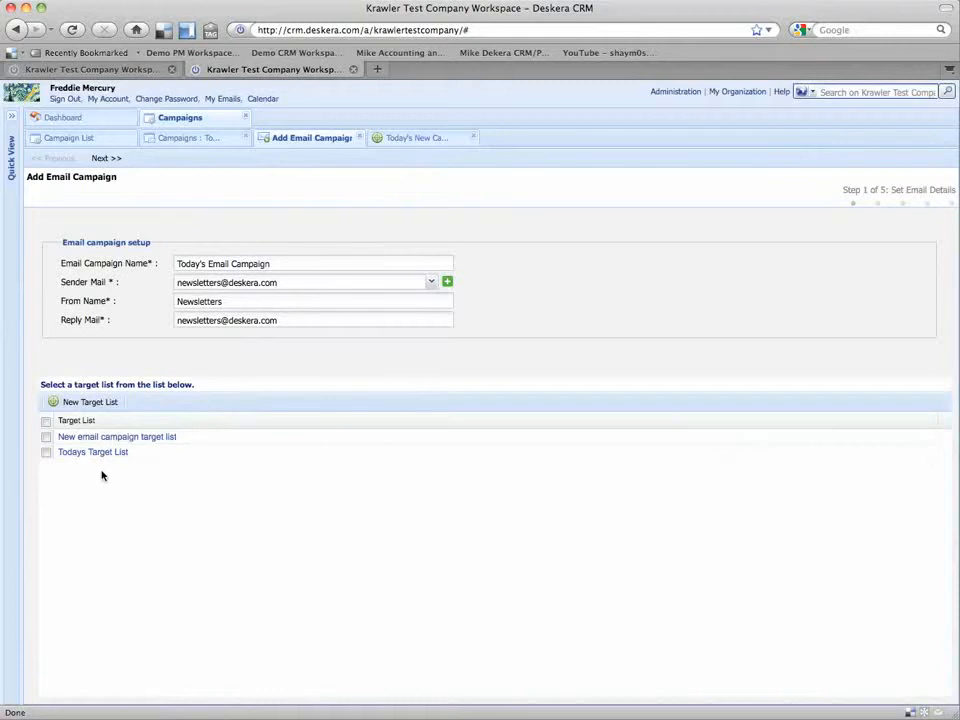
pyautogui.click(101, 158)
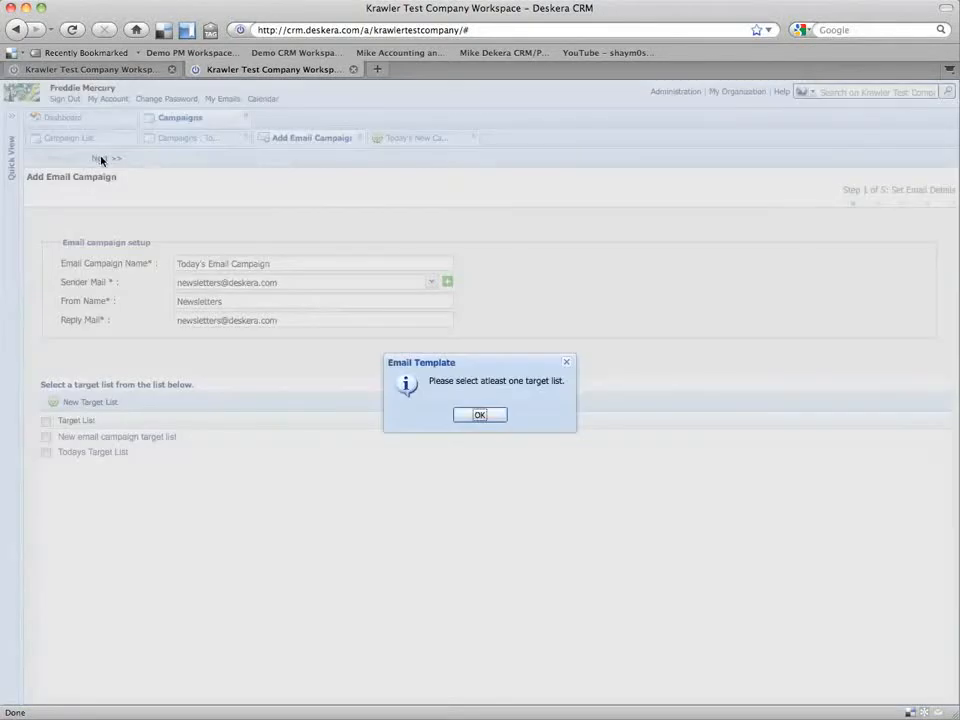
pyautogui.click(478, 414)
pyautogui.click(45, 437)
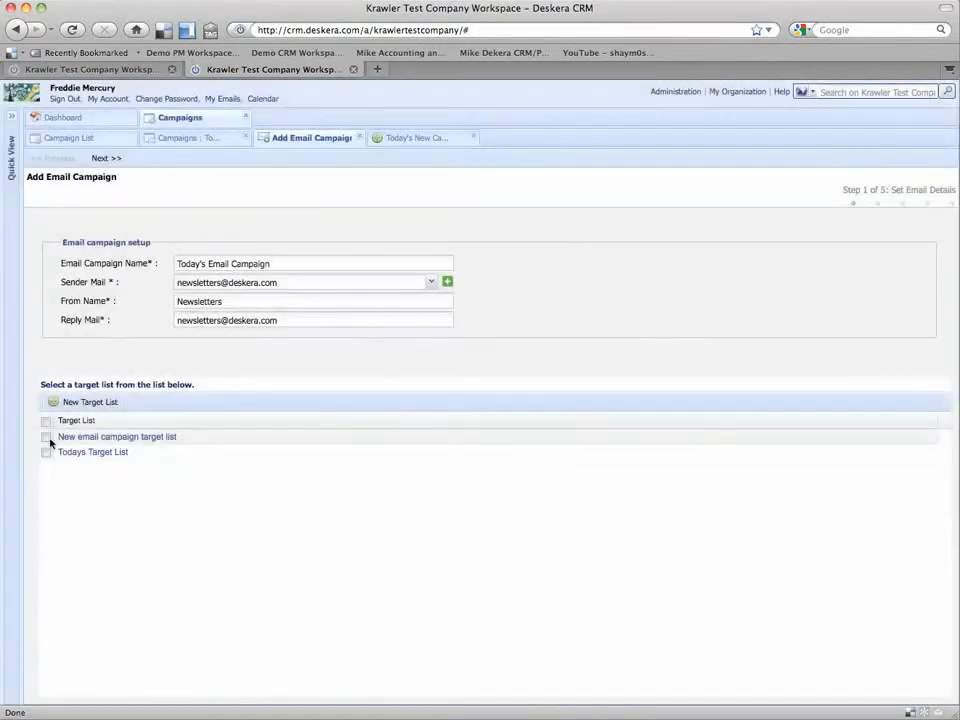
pyautogui.click(45, 452)
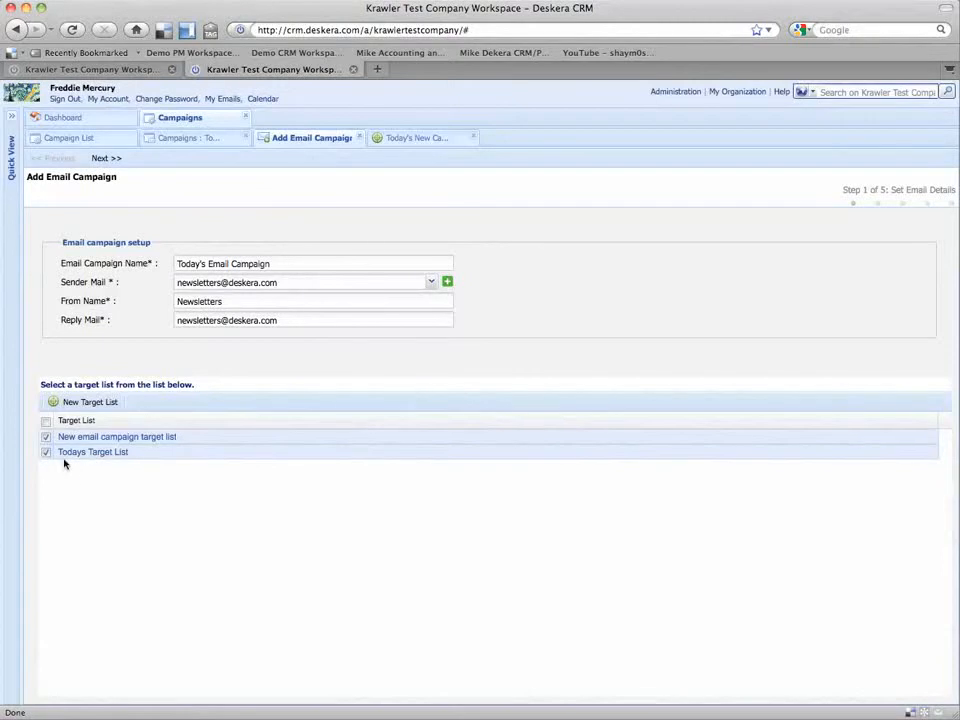
# Step: Advance the email campaign to the template choice and select the first email template
pyautogui.click(108, 158)
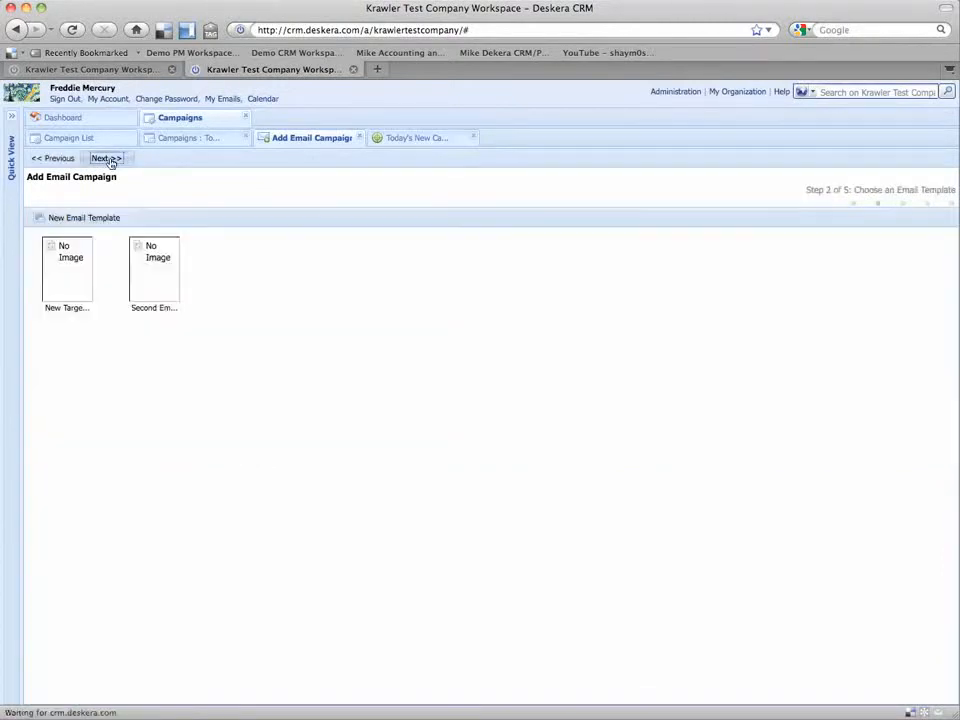
pyautogui.click(72, 259)
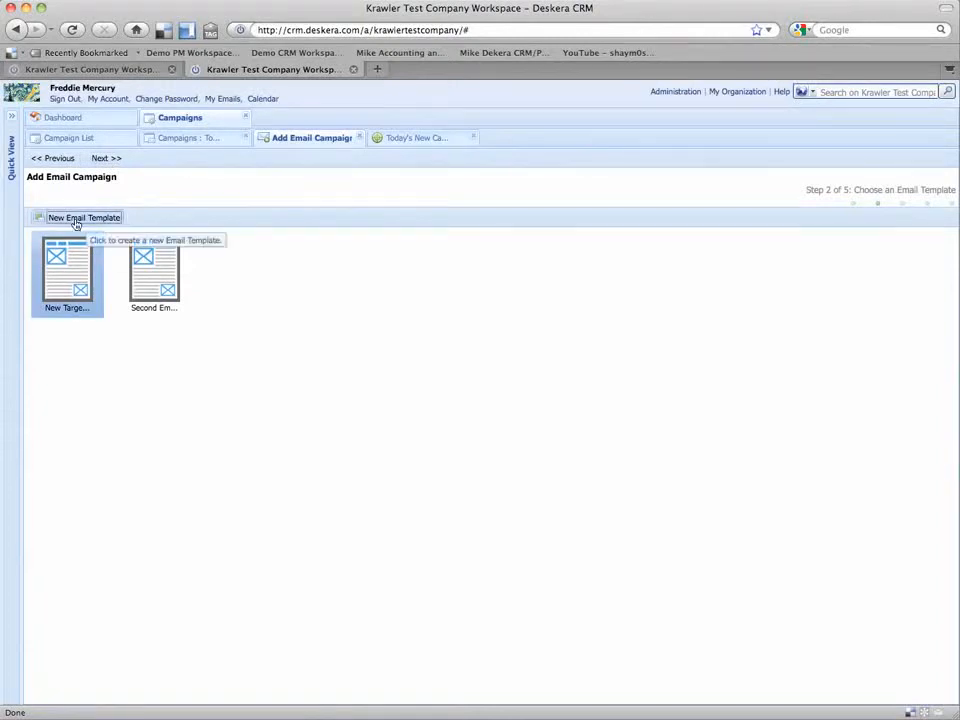
# Step: Create a new email template and name it Todays Email Template
pyautogui.click(80, 218)
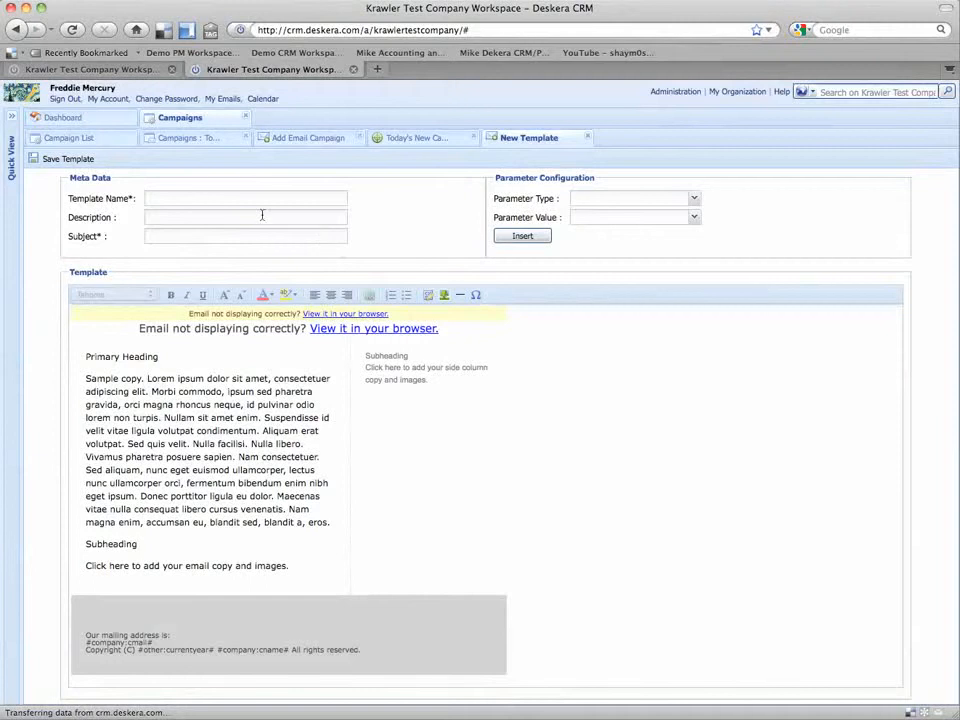
pyautogui.write('Tda')
pyautogui.write('days Eamil')
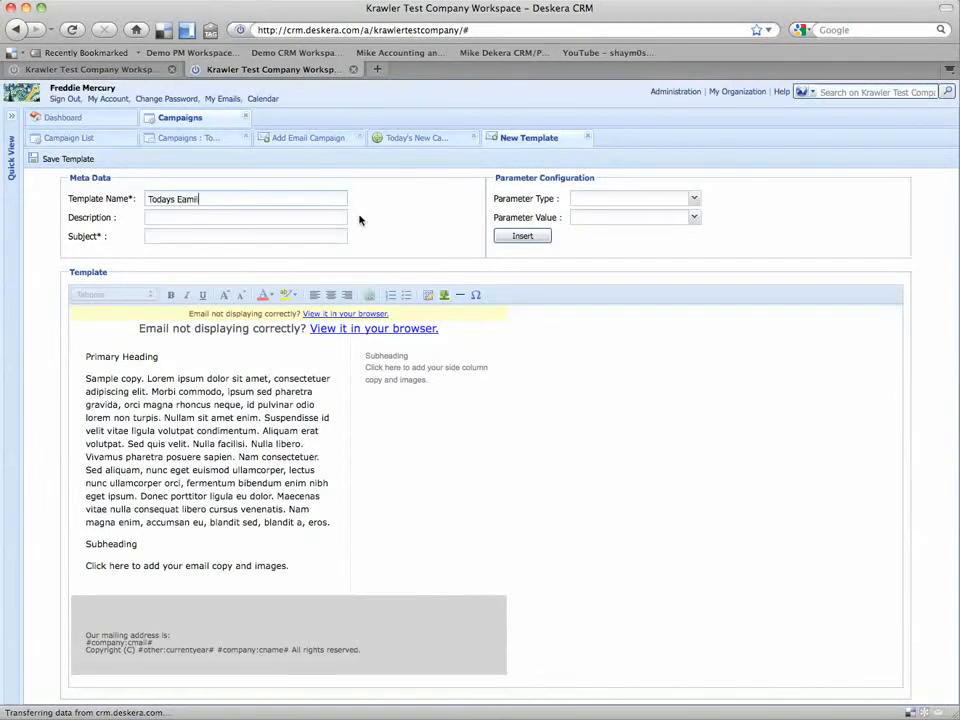
pyautogui.press('BackSpace')
pyautogui.press('BackSpace')
pyautogui.press('BackSpace')
pyautogui.press('BackSpace')
pyautogui.write('mail Template')
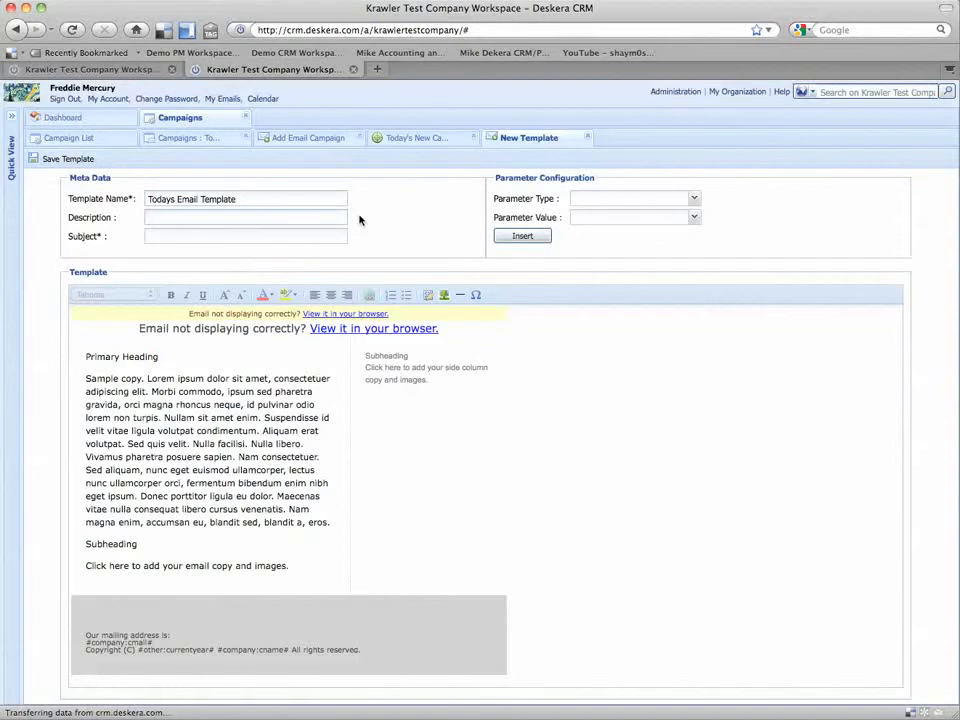
# Step: Set the template's description to Sample and its subject to New Implementations
pyautogui.press('Tab')
pyautogui.write('SamNew Imp')
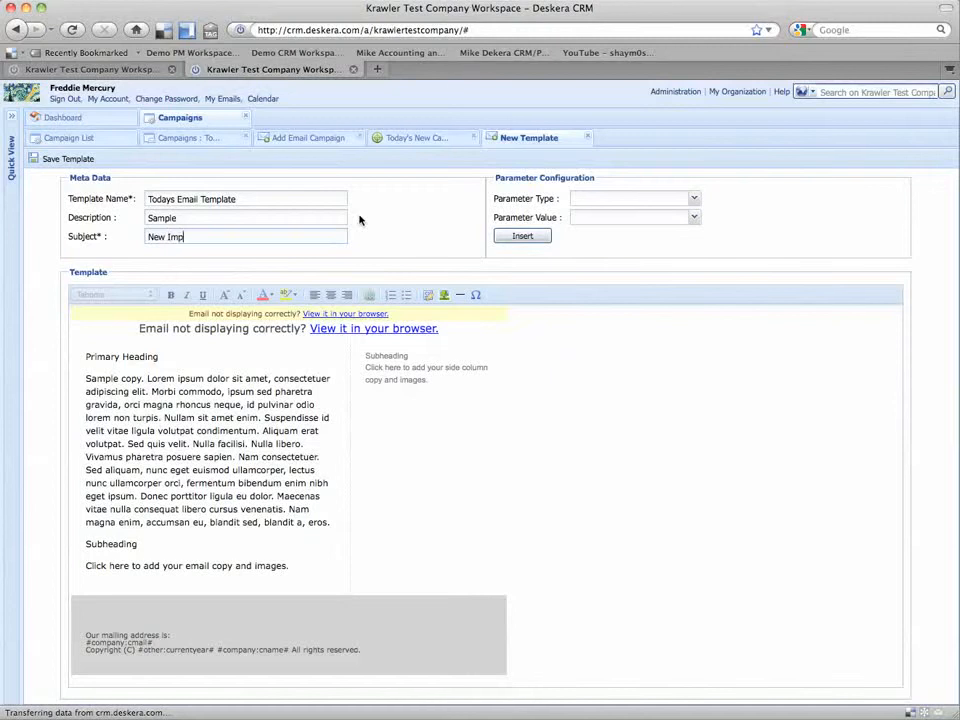
pyautogui.write('lementations')
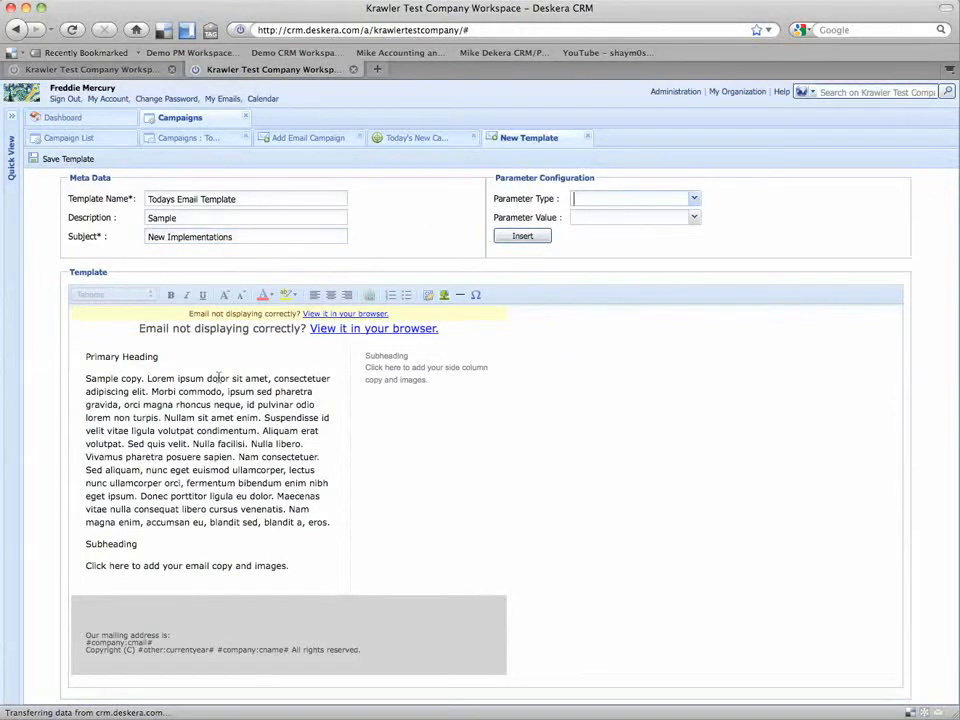
# Step: Replace the Primary Heading text in the template body with Dear
pyautogui.click(210, 349)
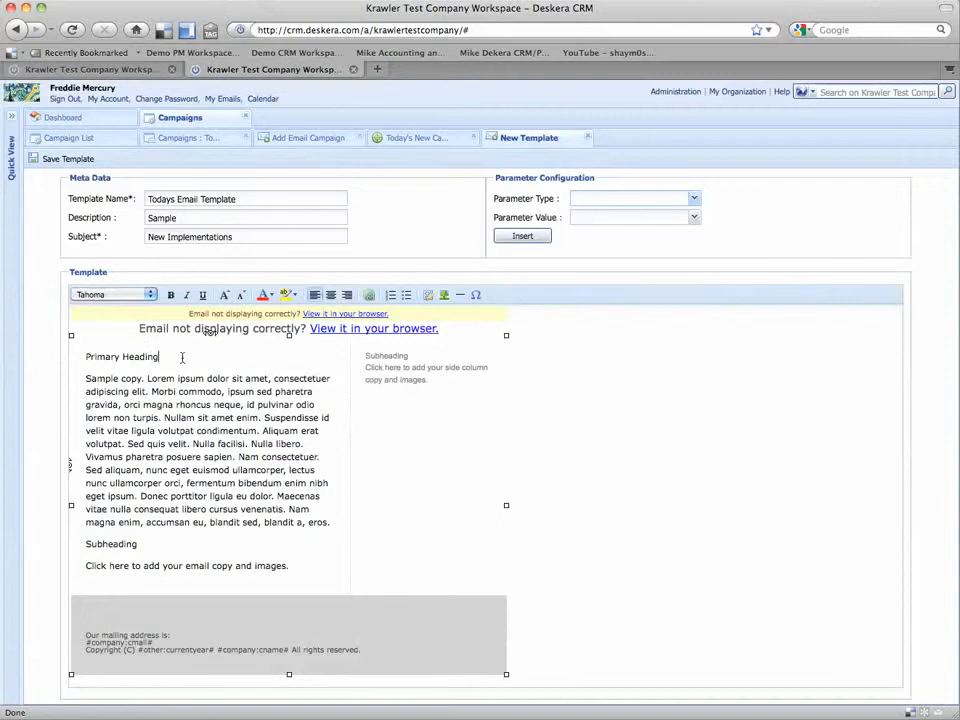
pyautogui.press('BackSpace')
pyautogui.press('BackSpace')
pyautogui.press('BackSpace')
pyautogui.press('BackSpace')
pyautogui.press('BackSpace')
pyautogui.press('BackSpace')
pyautogui.press('BackSpace')
pyautogui.press('BackSpace')
pyautogui.press('BackSpace')
pyautogui.press('BackSpace')
pyautogui.write('Dear')
# Step: Insert the recipient's First name parameter after Dear in the template body
pyautogui.click(694, 199)
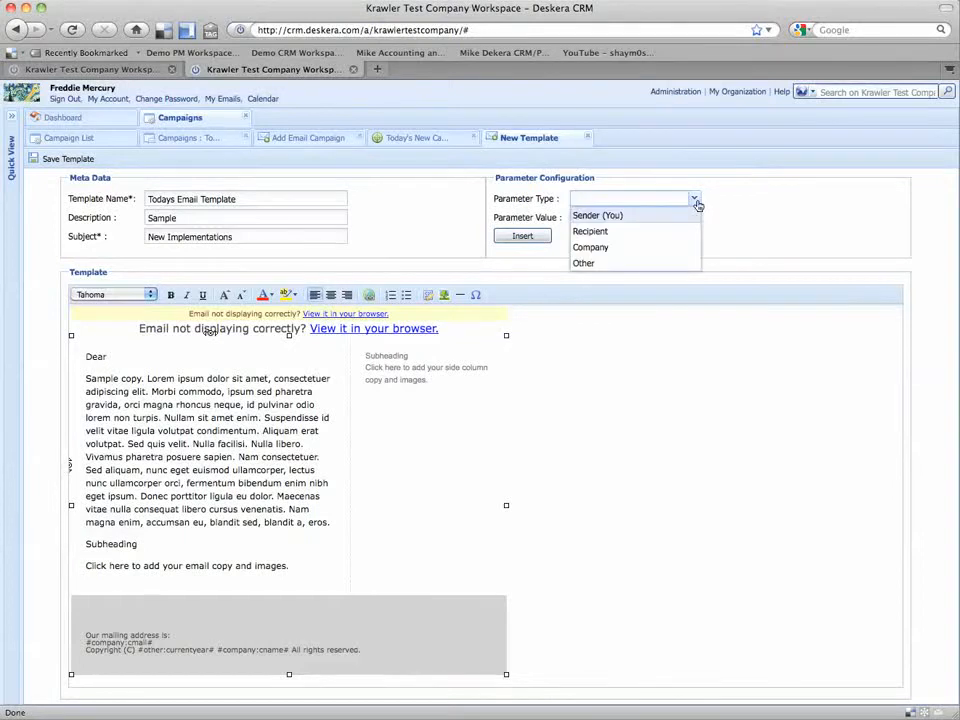
pyautogui.click(605, 232)
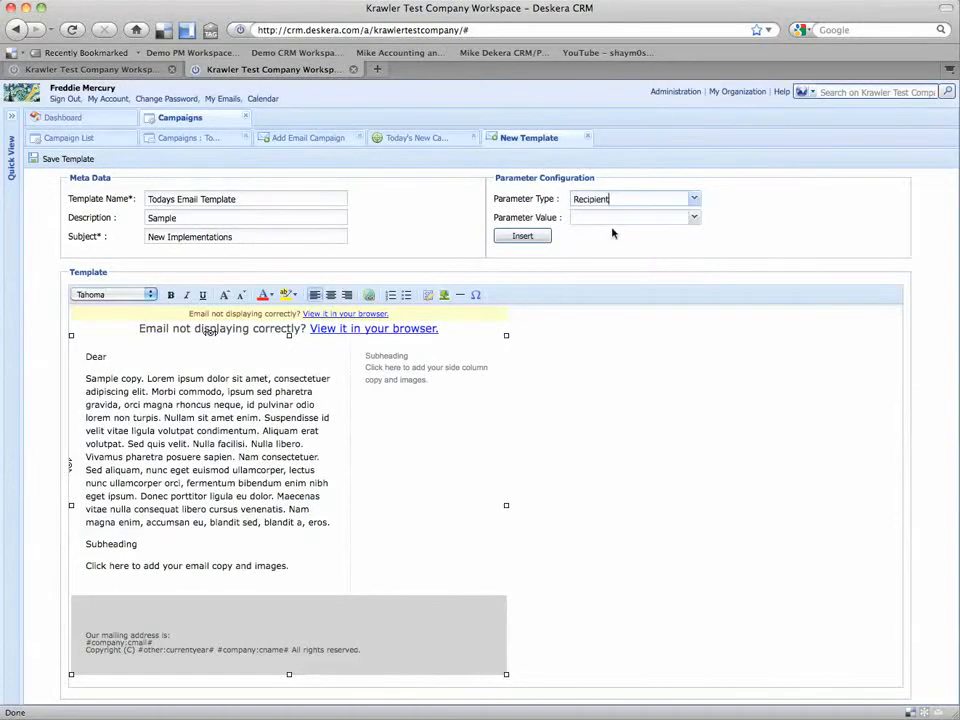
pyautogui.click(693, 219)
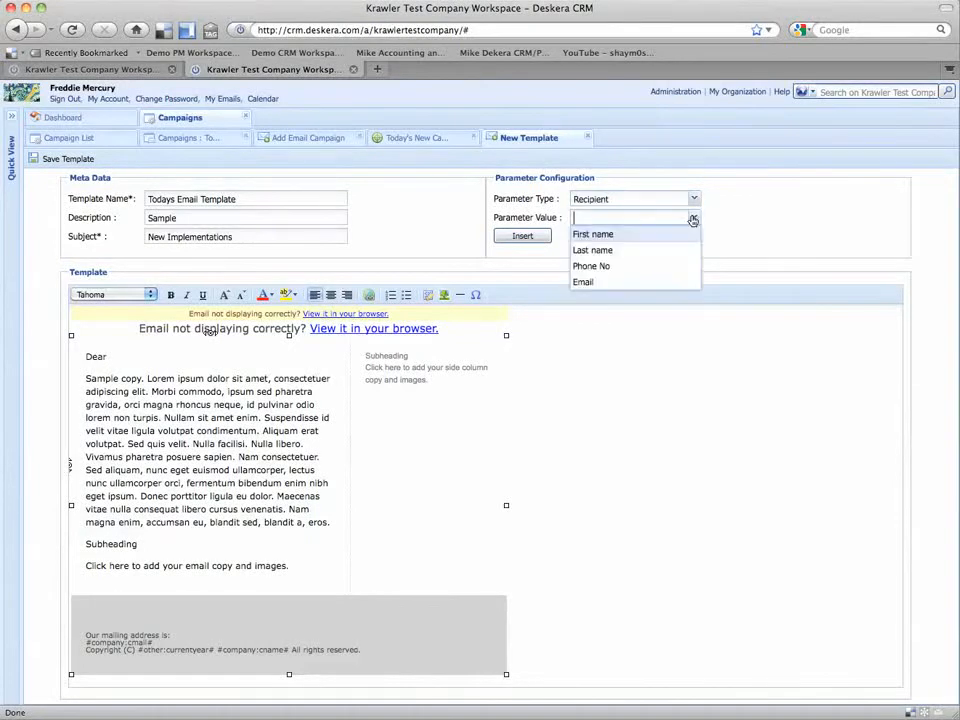
pyautogui.click(593, 234)
pyautogui.click(544, 237)
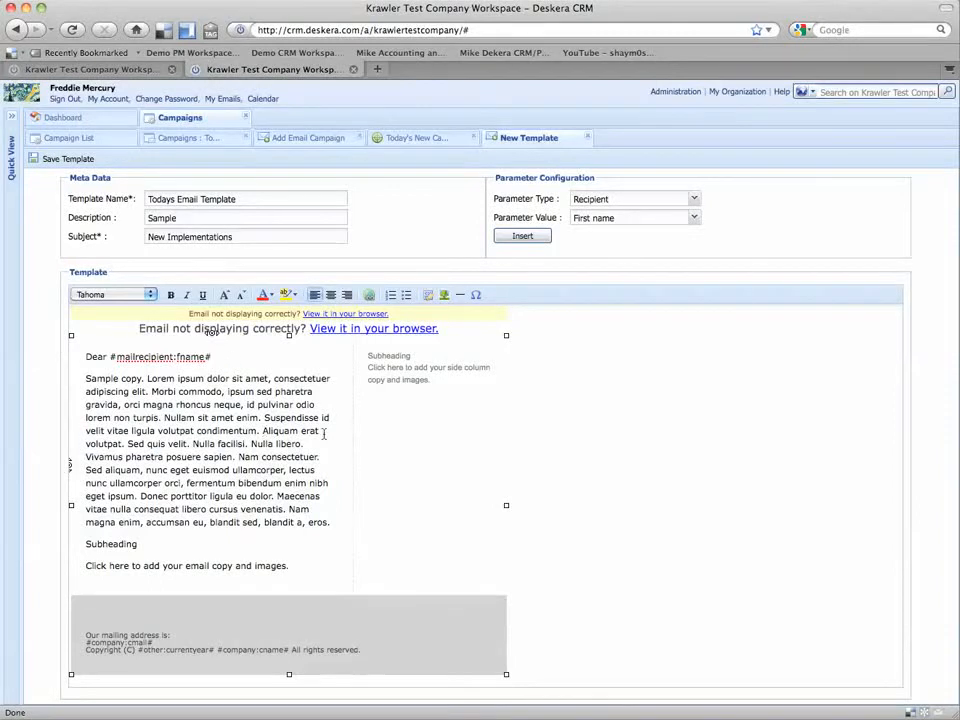
# Step: Save the template, choose Todays Email Template for the campaign and advance to editing its design
pyautogui.moveTo(86, 443); pyautogui.dragTo(265, 533)
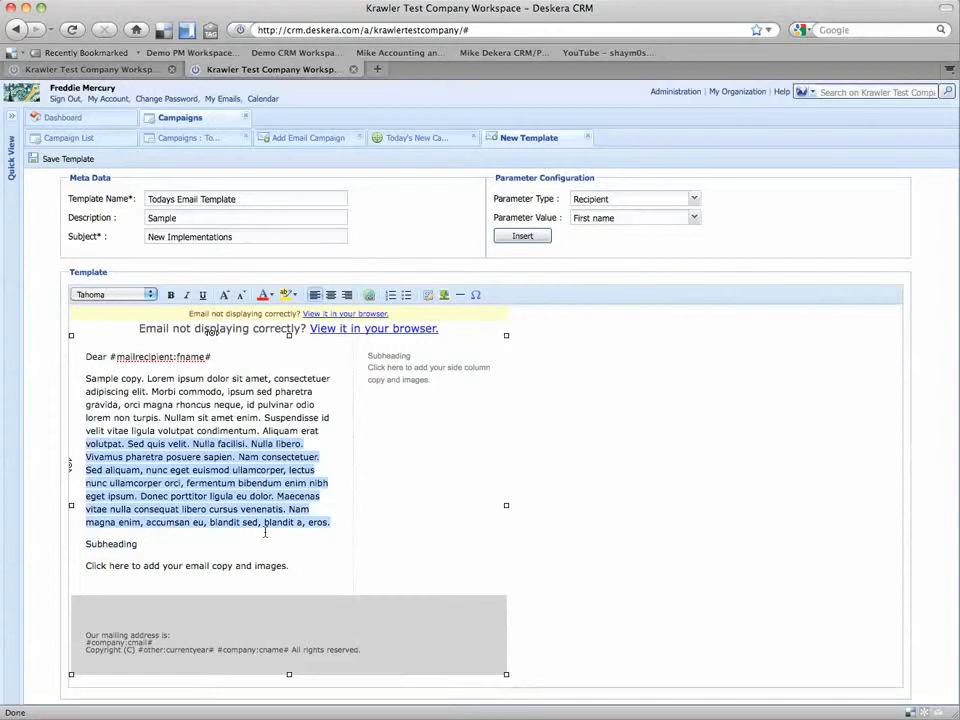
pyautogui.click(327, 538)
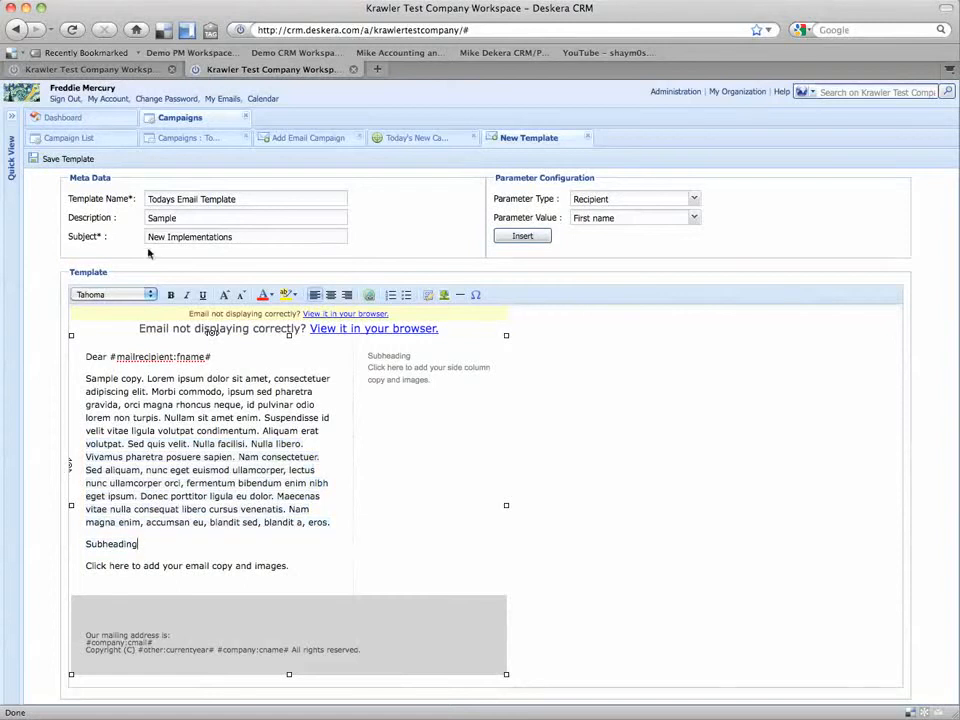
pyautogui.click(66, 159)
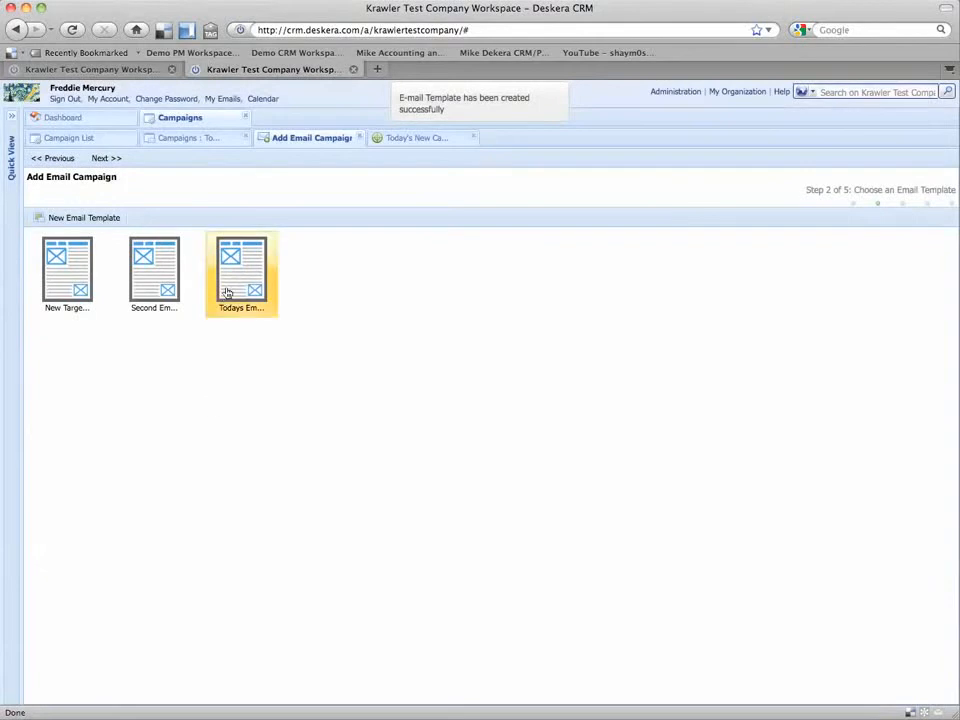
pyautogui.click(227, 292)
pyautogui.click(105, 159)
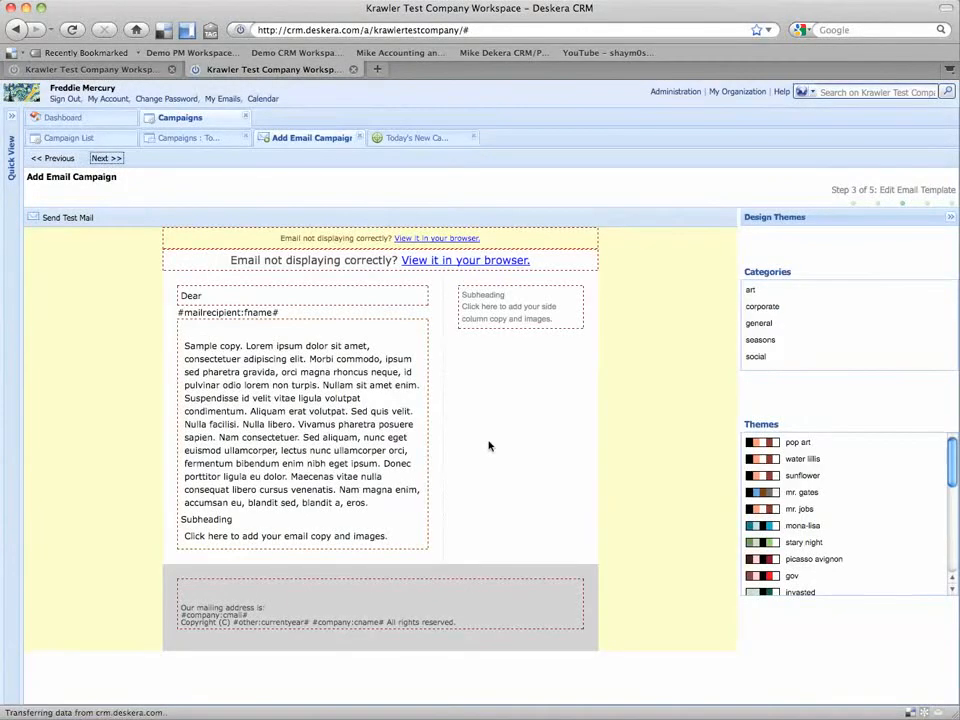
# Step: Try several design themes on the email, including mr. gates and mona-lisa
pyautogui.click(760, 492)
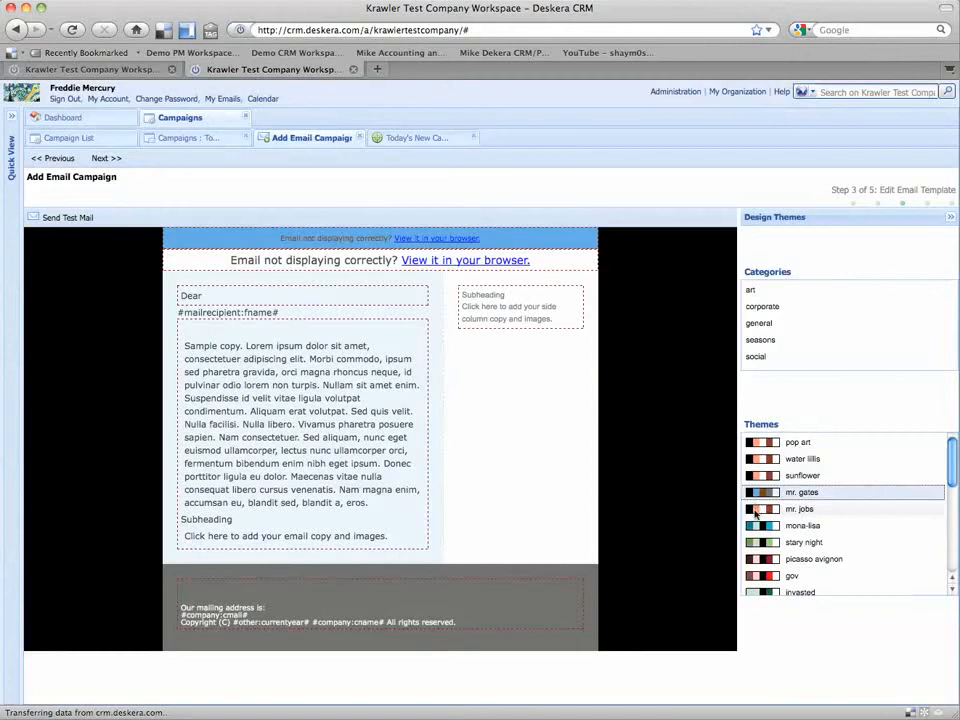
pyautogui.click(763, 509)
pyautogui.click(767, 526)
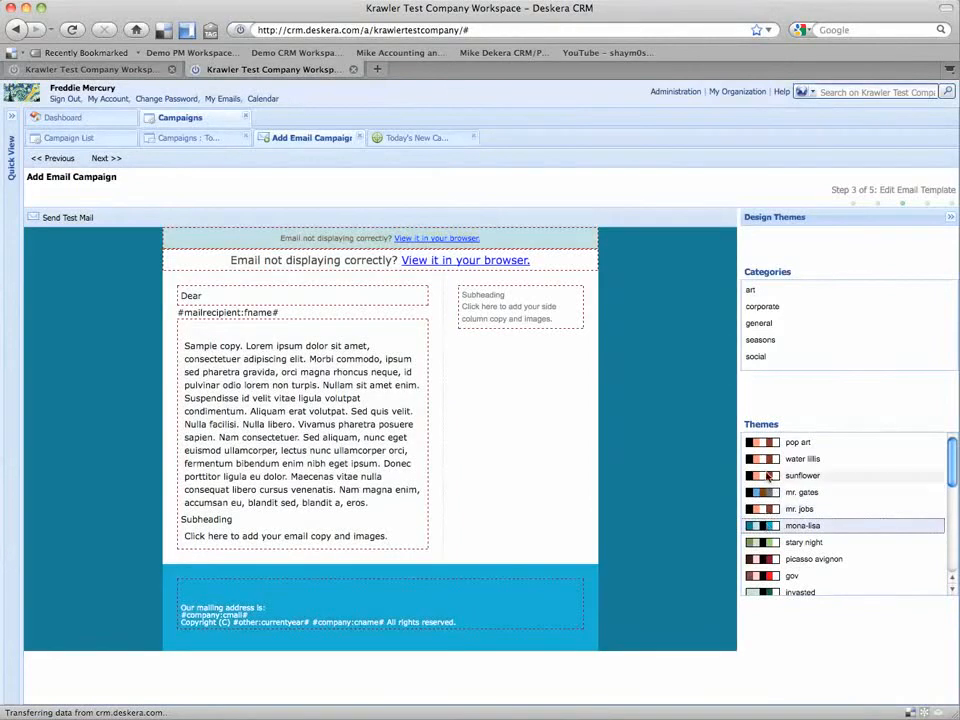
pyautogui.click(767, 526)
# Step: Browse the theme categories and apply the autumn theme from the seasons category to the email
pyautogui.click(745, 291)
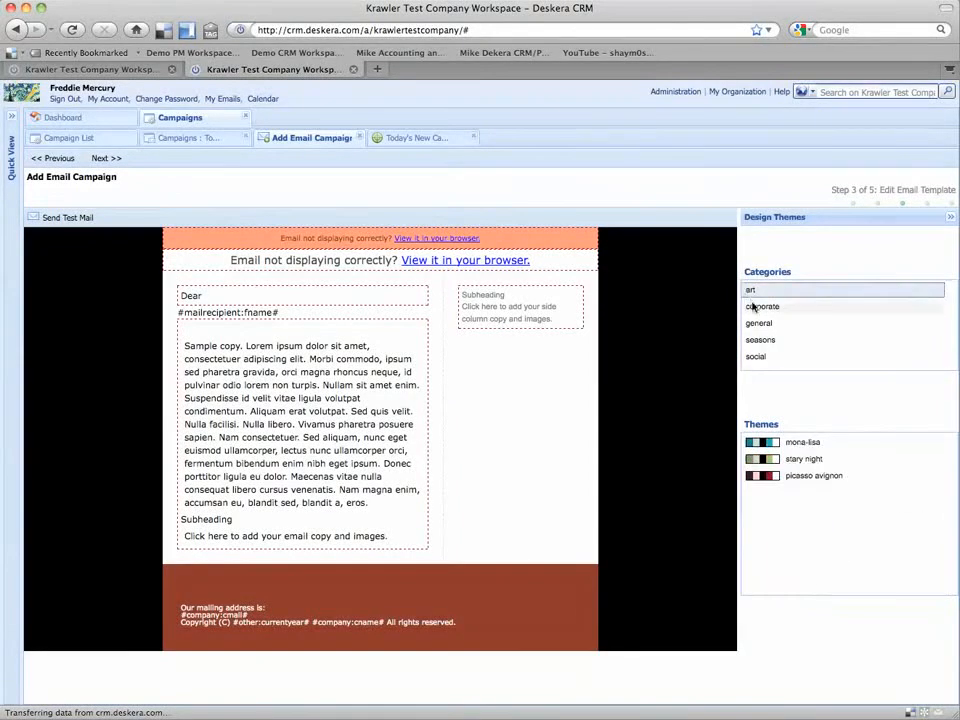
pyautogui.click(751, 306)
pyautogui.click(758, 326)
pyautogui.click(760, 340)
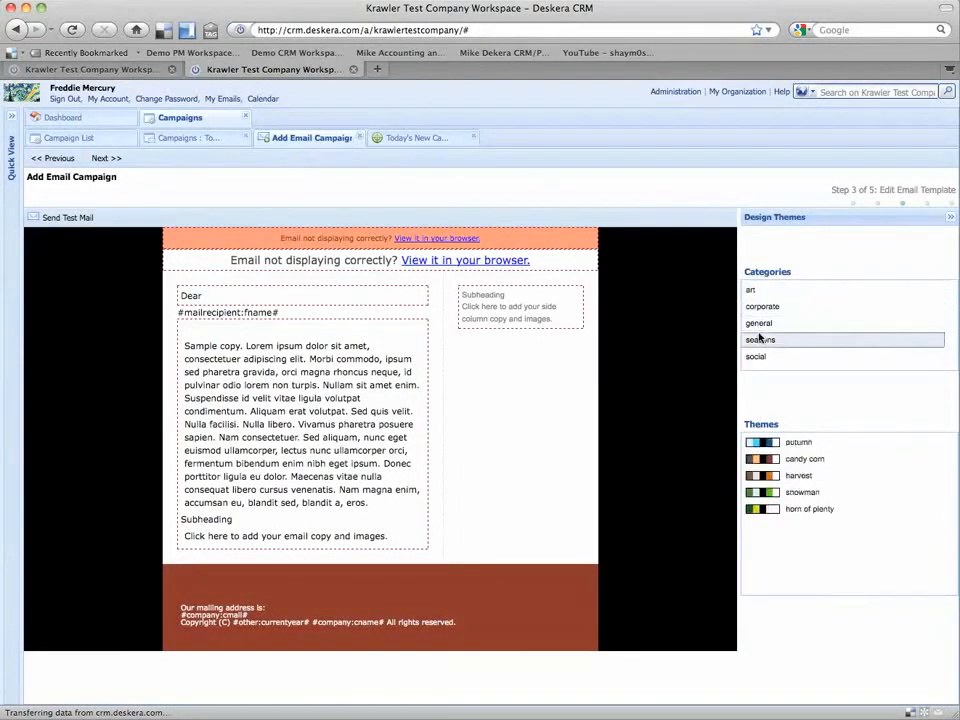
pyautogui.click(773, 444)
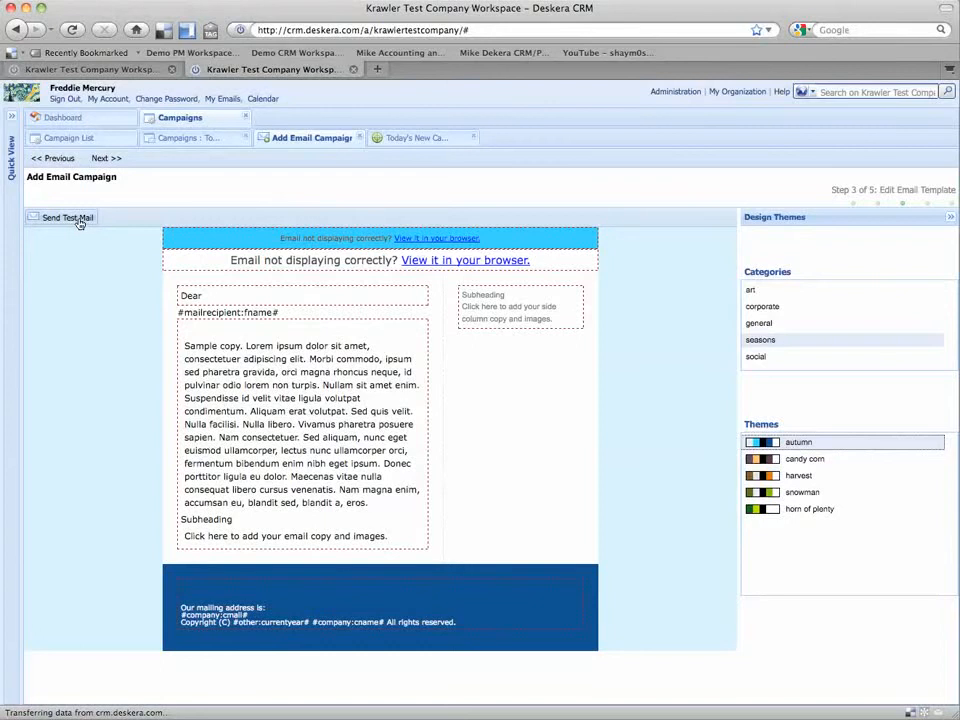
# Step: Advance to the plain-text message and add a blank line after the first "View it in your browser." sentence
pyautogui.click(105, 160)
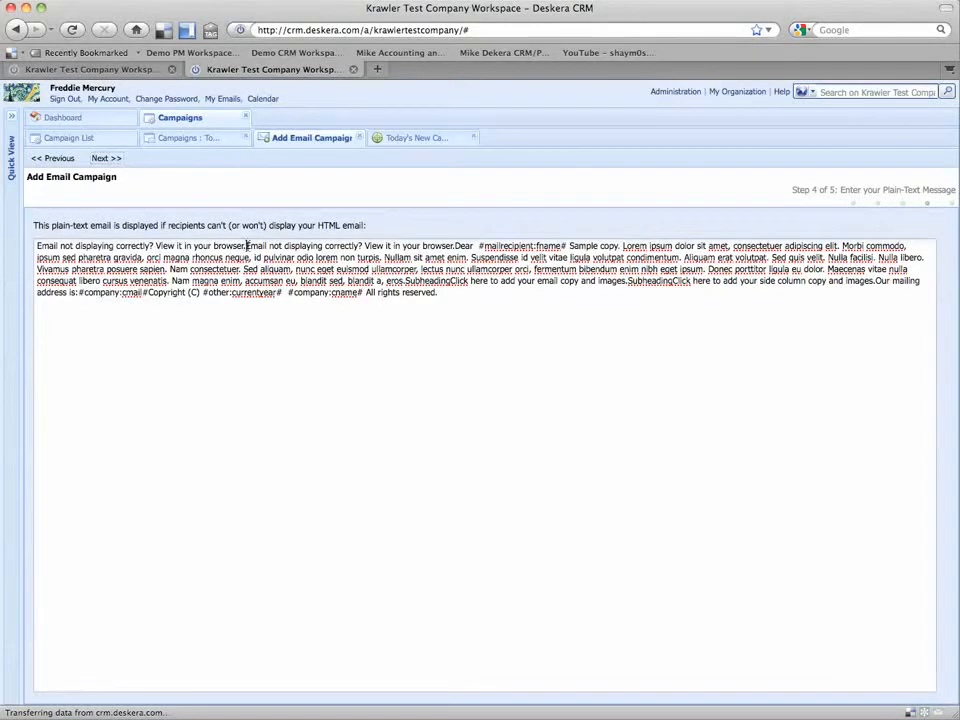
pyautogui.click(246, 245)
pyautogui.press('Return')
pyautogui.press('Return')
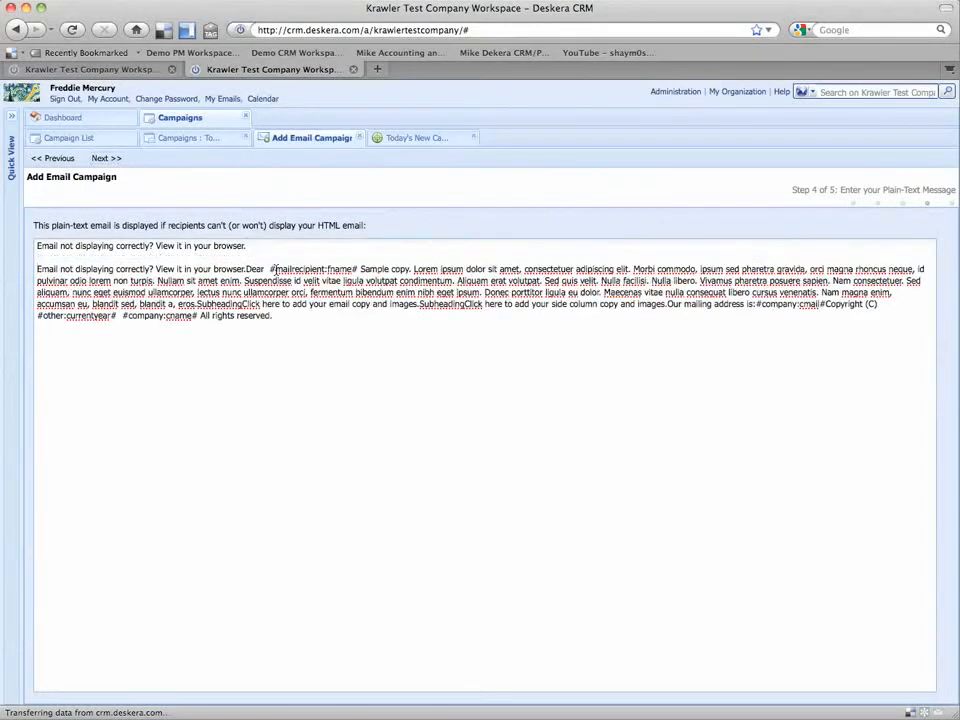
# Step: Delete the repeated "Email not displaying correctly? View it in your browser." text before Dear in the plain-text message
pyautogui.hotkey('shift', 'Right')
pyautogui.hotkey('shift', 'Right')
pyautogui.hotkey('shift', 'Right')
pyautogui.hotkey('shift', 'Right')
pyautogui.hotkey('shift', 'Right')
pyautogui.hotkey('shift', 'Right')
pyautogui.hotkey('shift', 'Right')
pyautogui.hotkey('shift', 'Right')
pyautogui.hotkey('shift', 'Right')
pyautogui.hotkey('shift', 'Right')
pyautogui.hotkey('shift', 'Right')
pyautogui.hotkey('shift', 'Right')
pyautogui.hotkey('shift', 'Right')
pyautogui.hotkey('shift', 'Right')
pyautogui.moveTo(248, 268); pyautogui.dragTo(37, 269)
pyautogui.press('BackSpace')
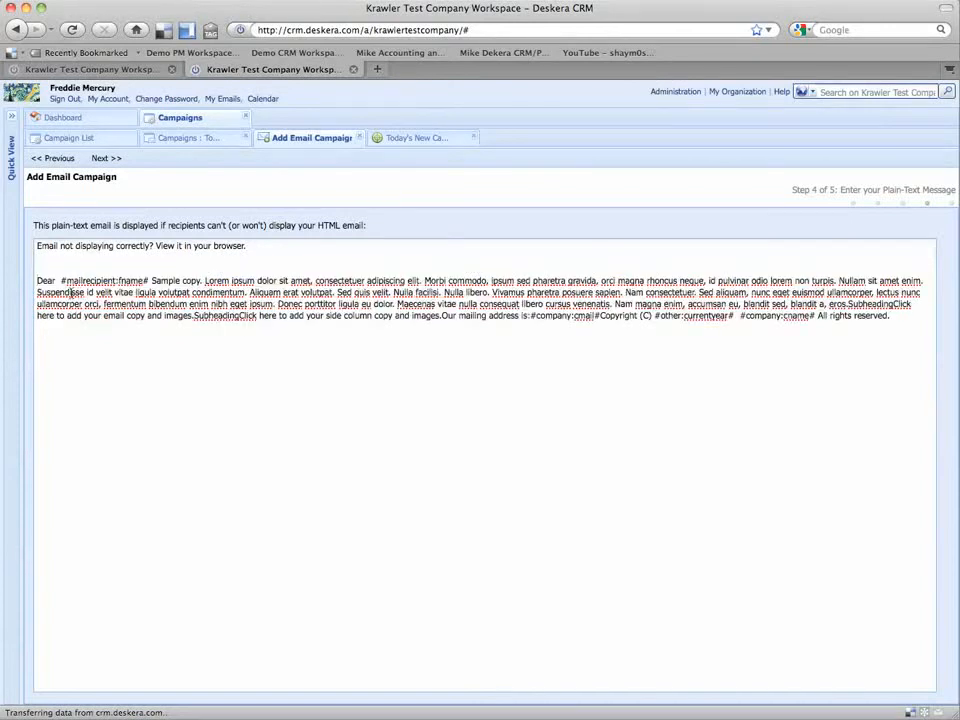
# Step: Add blank lines after the #mailrecipient:fname# greeting, before the mailing address and before the copyright notice in the plain-text message
pyautogui.click(151, 281)
pyautogui.press('Return')
pyautogui.press('Return')
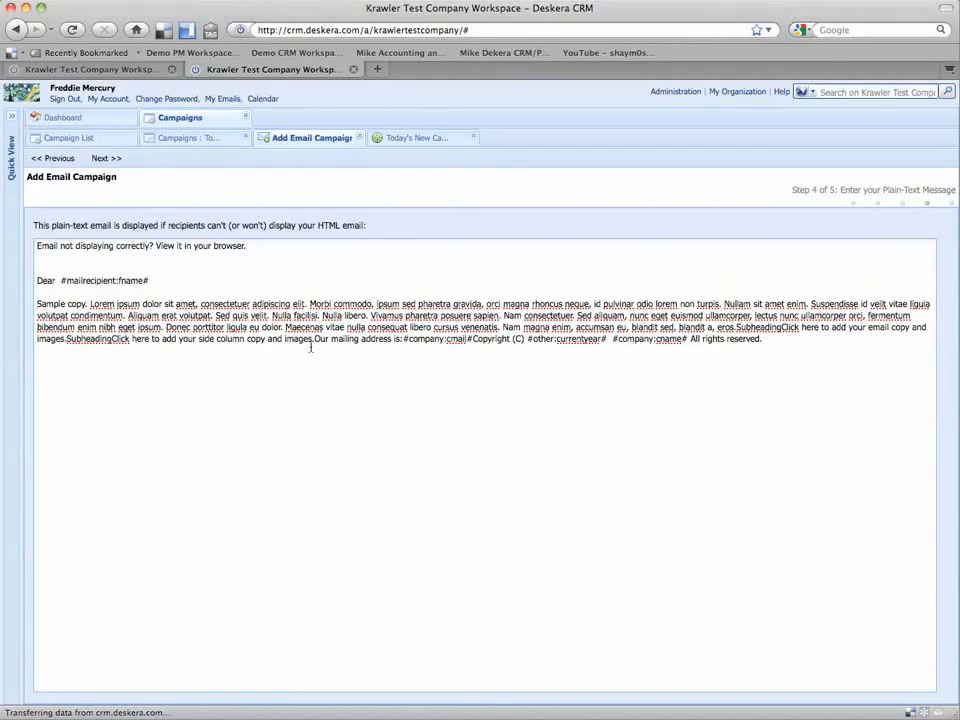
pyautogui.click(314, 339)
pyautogui.press('Return')
pyautogui.press('Return')
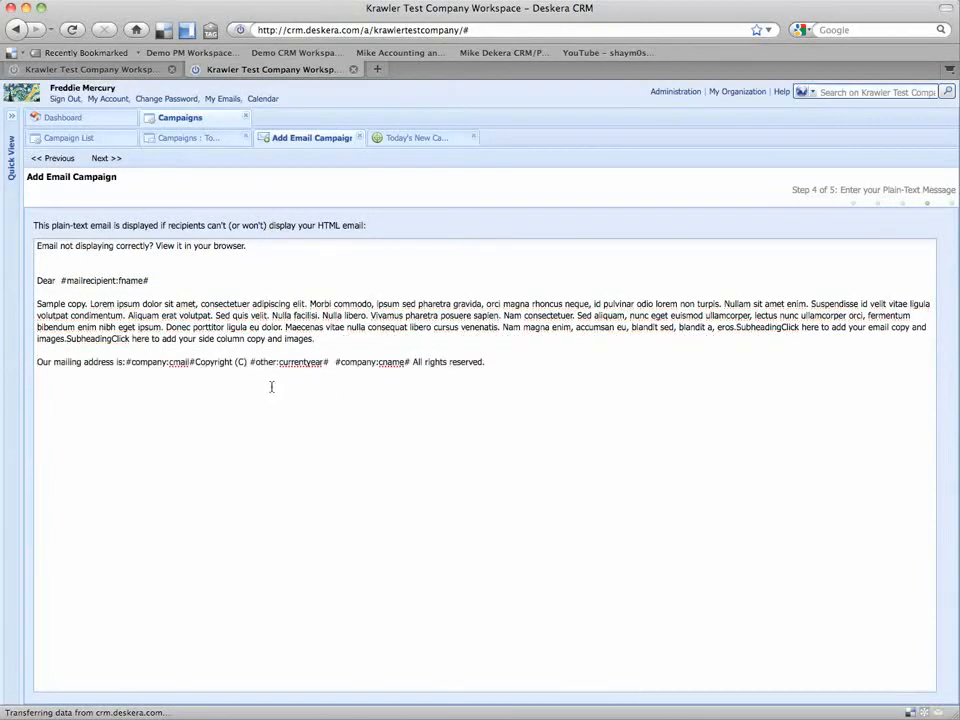
pyautogui.click(196, 361)
pyautogui.press('Return')
pyautogui.press('Return')
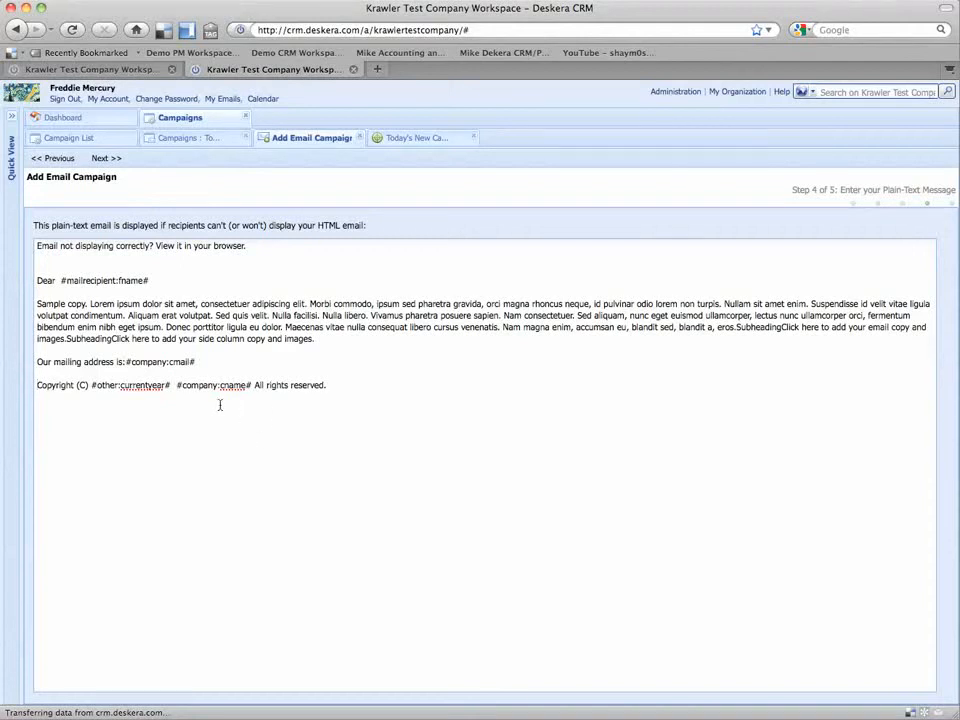
# Step: Advance to the final campaign setup and finish the wizard to save the email campaign
pyautogui.click(107, 158)
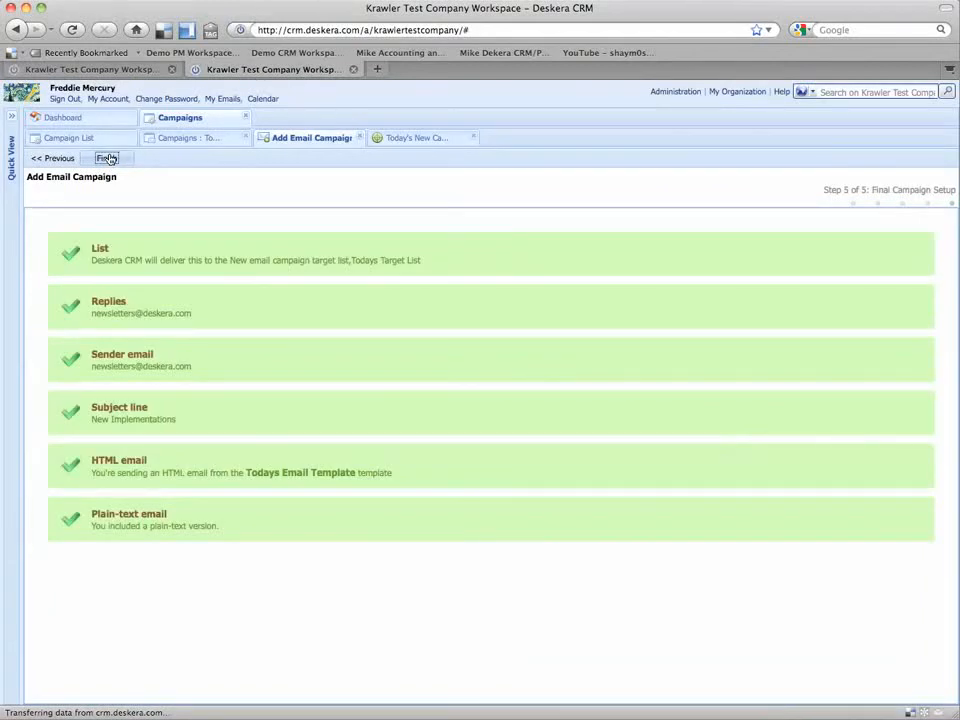
pyautogui.click(107, 158)
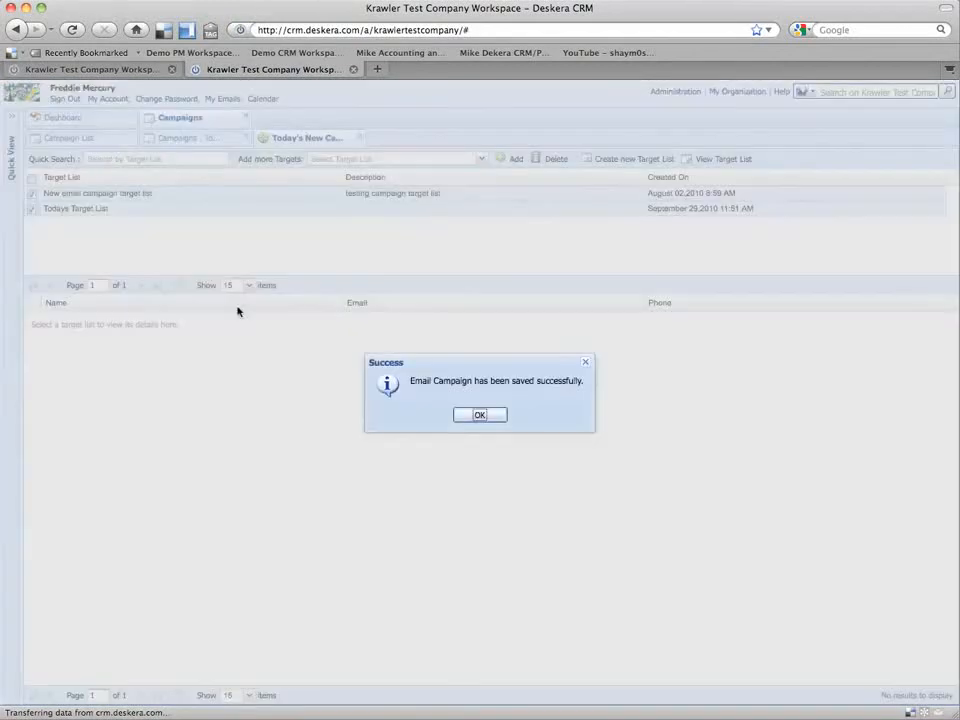
pyautogui.click(480, 415)
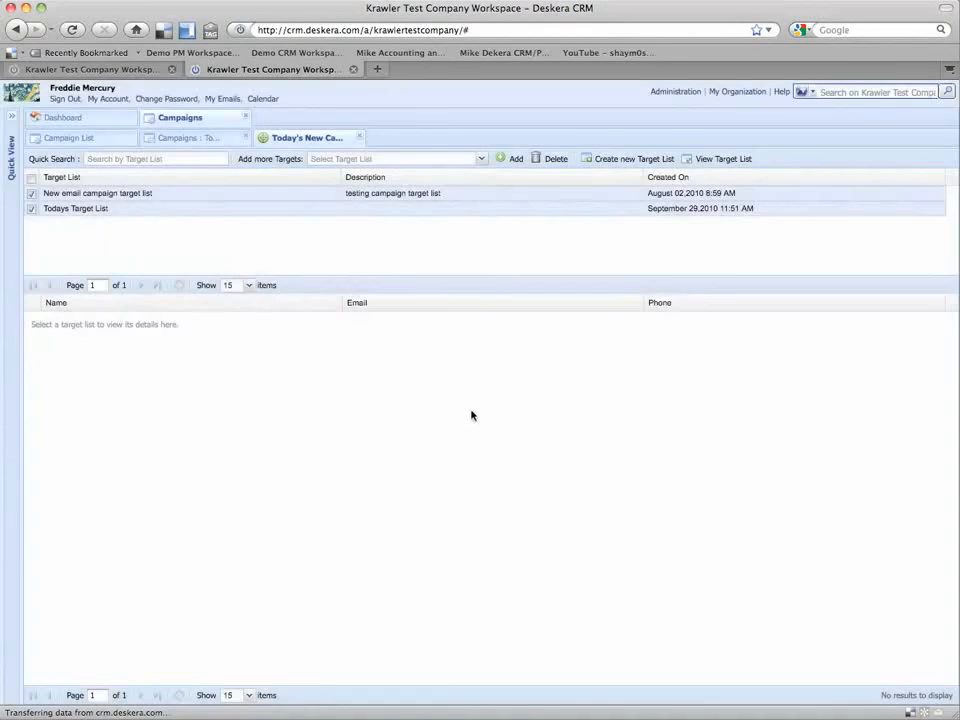
# Step: Expand the activity history of Today's Email Campaign in the campaign's email list and send its emails
pyautogui.click(176, 139)
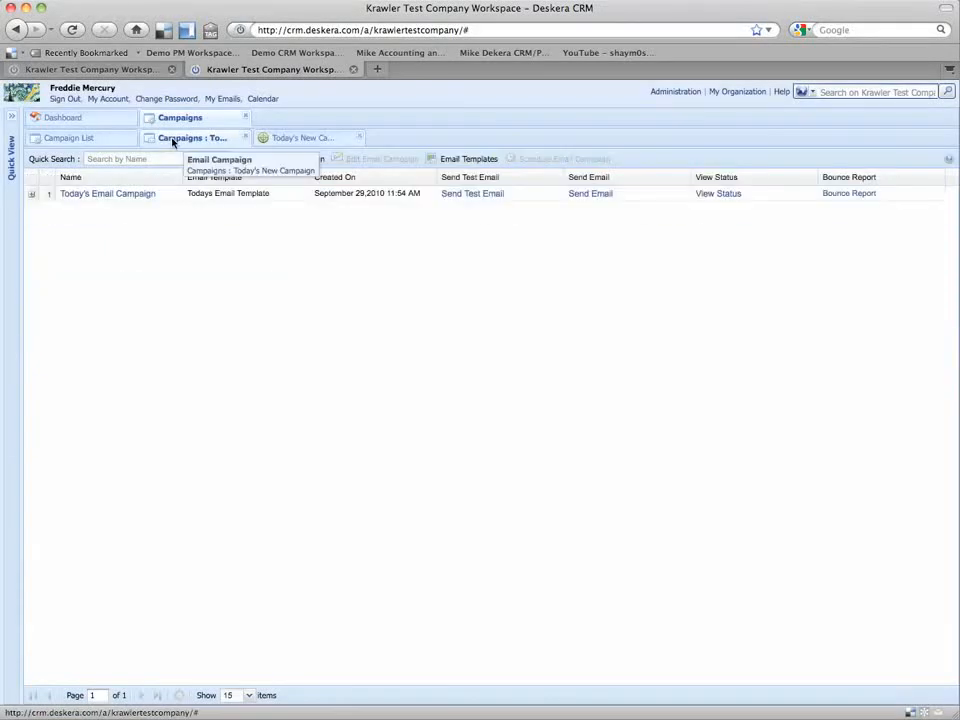
pyautogui.click(32, 195)
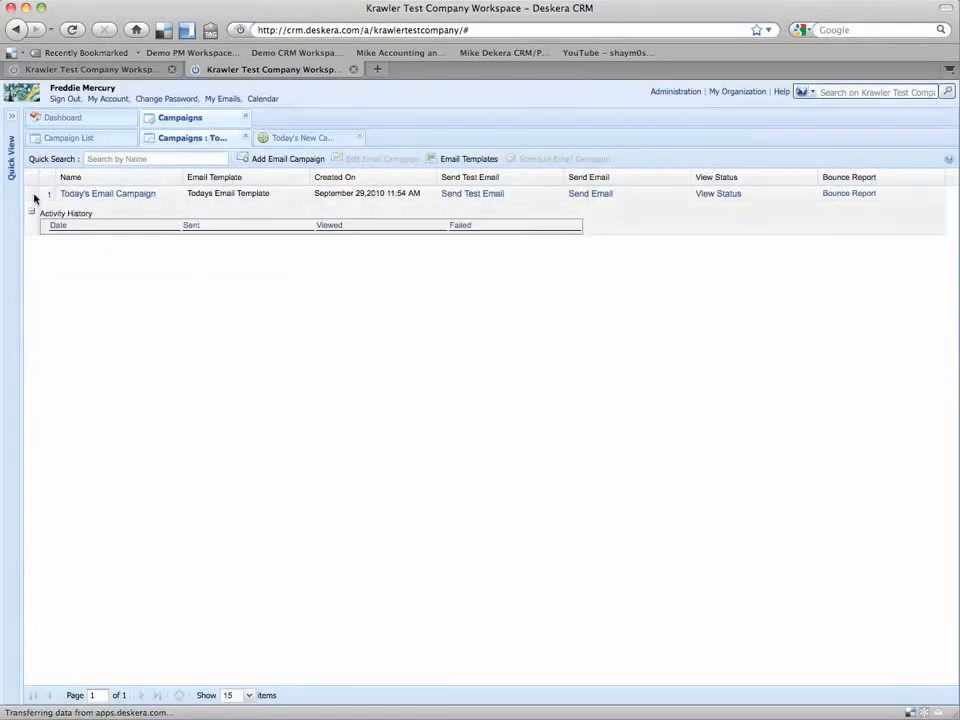
pyautogui.click(590, 194)
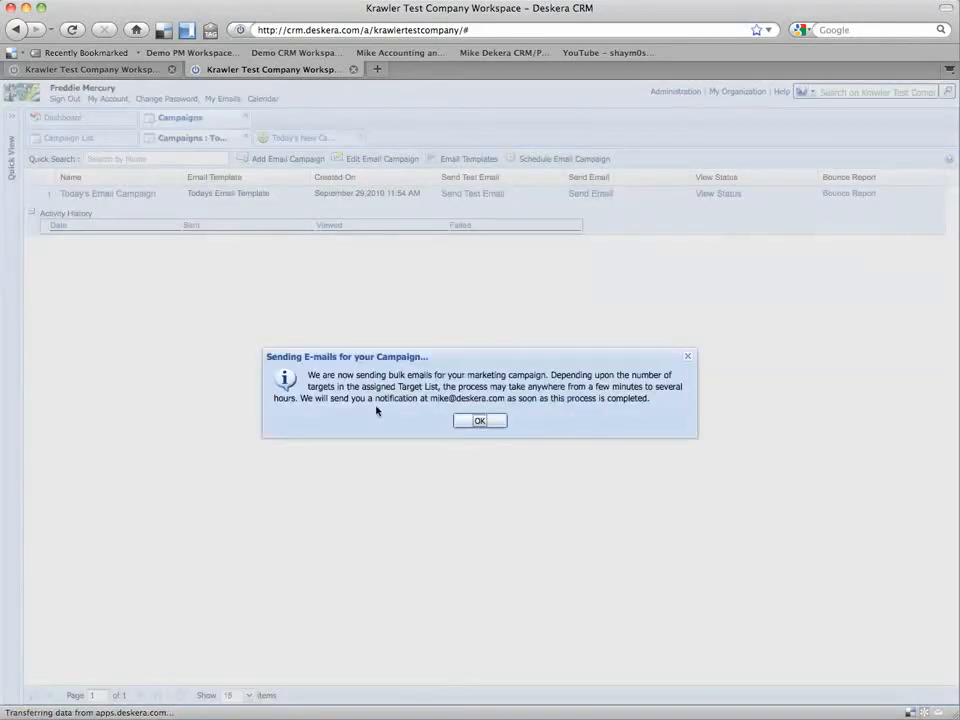
pyautogui.click(463, 421)
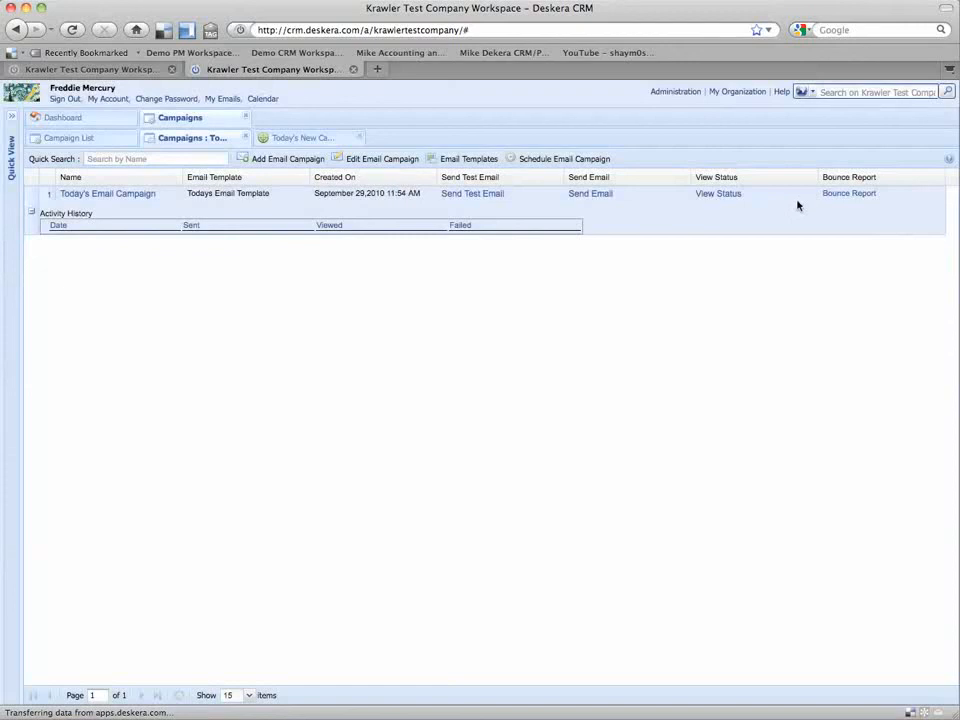
# Step: Review the setup and activity history of Today's Email Campaign, and open its bounce report
pyautogui.click(92, 195)
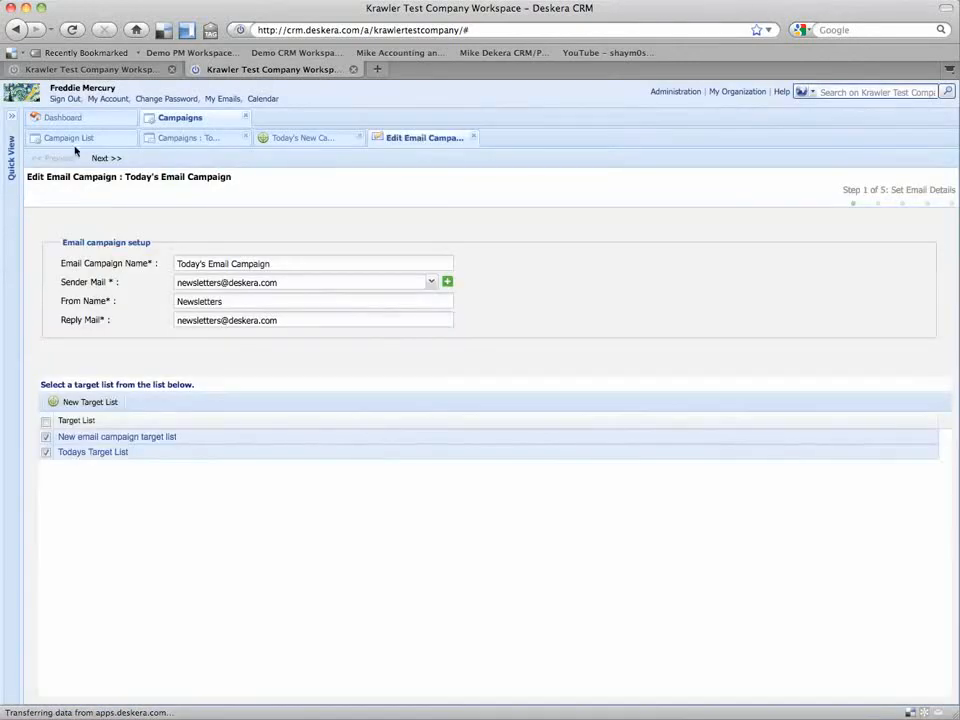
pyautogui.click(187, 146)
pyautogui.click(32, 212)
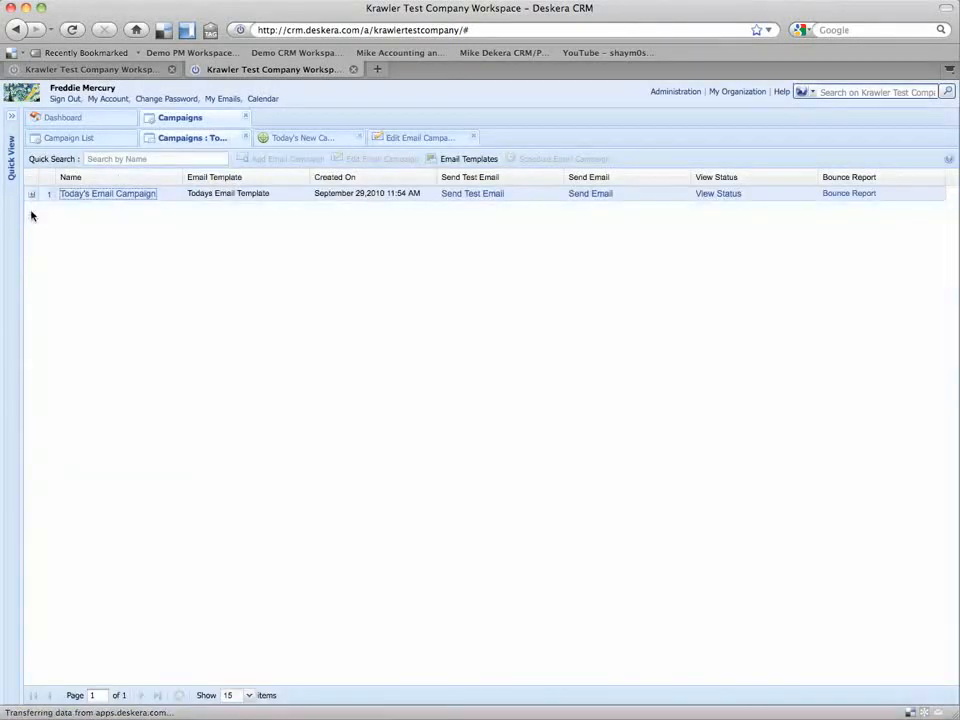
pyautogui.click(31, 197)
pyautogui.click(100, 195)
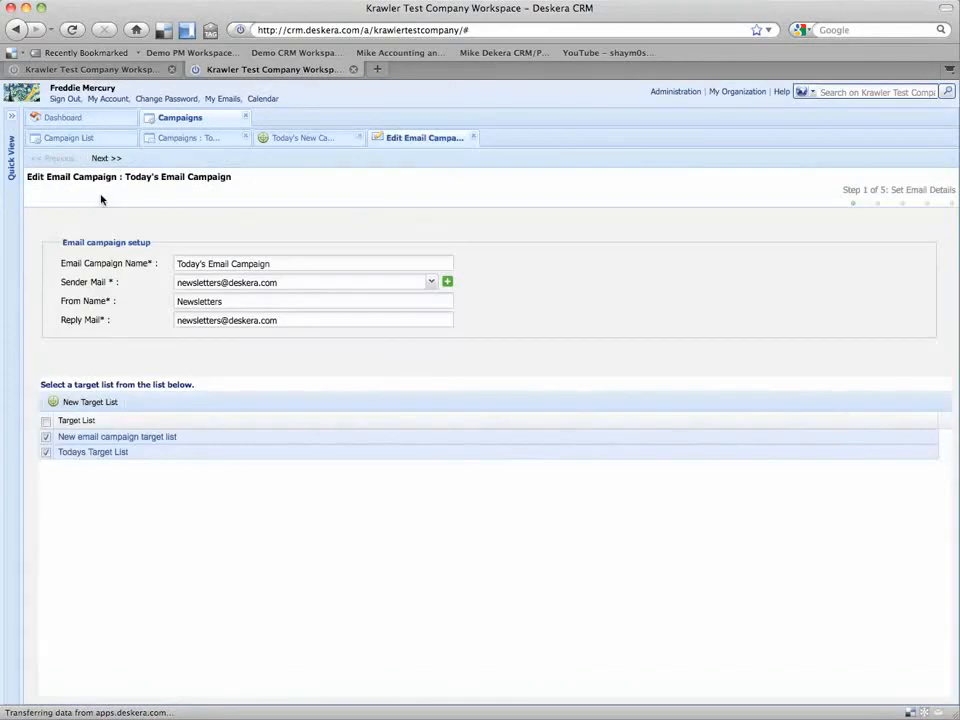
pyautogui.click(192, 138)
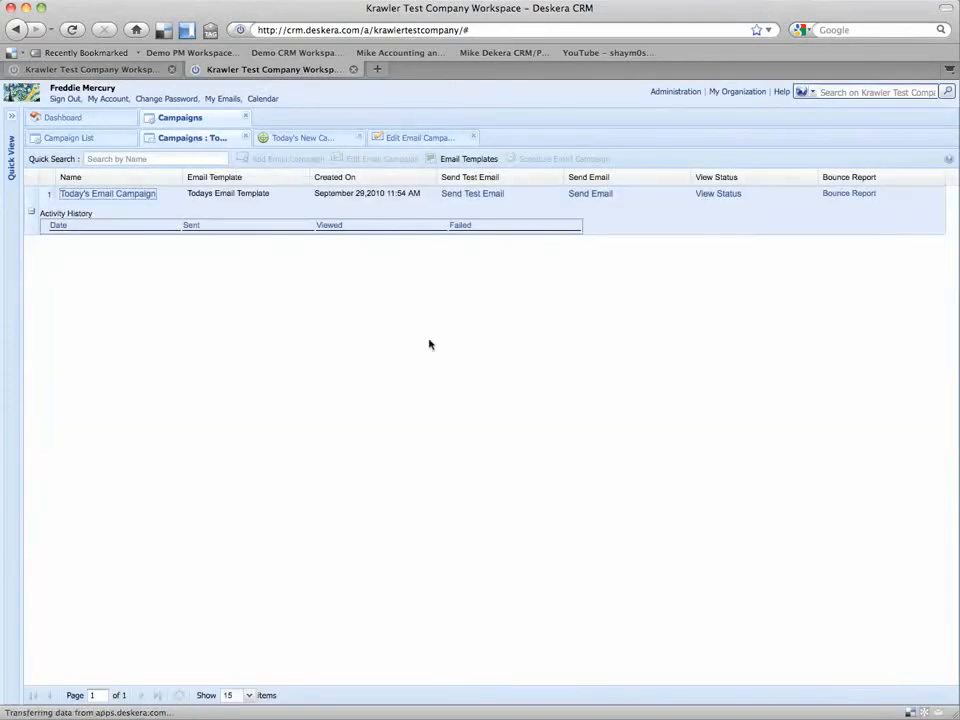
pyautogui.click(842, 194)
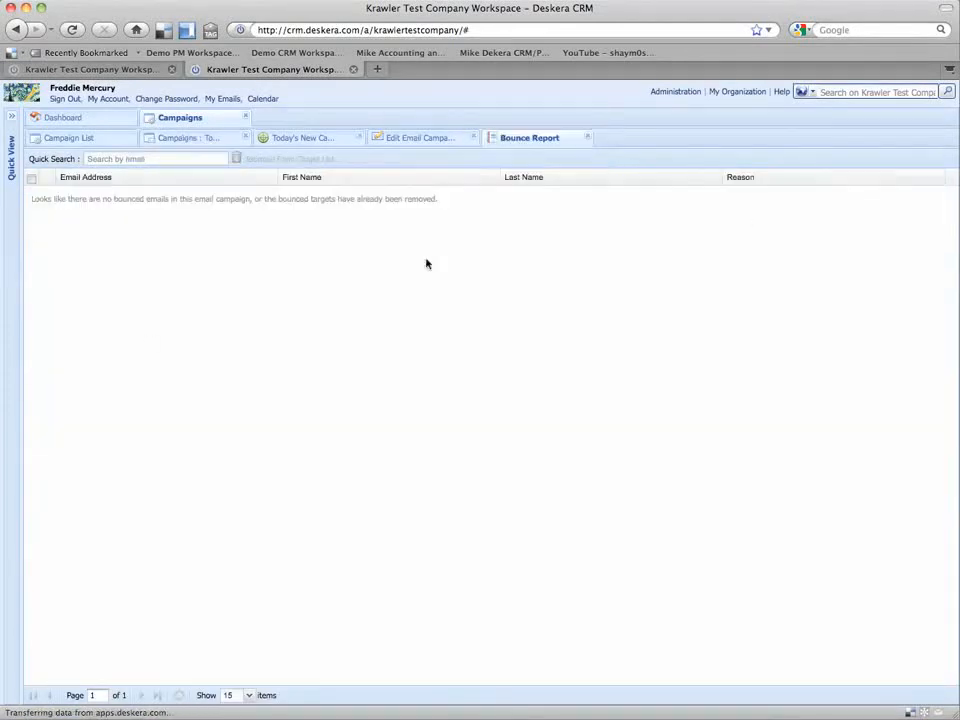